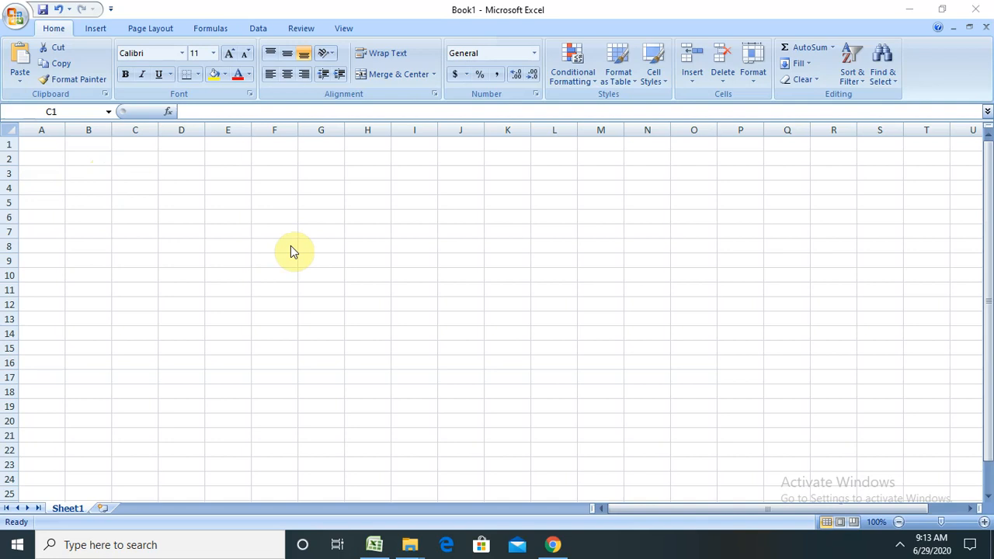
Enter the number 34 in cell B2.
click(87, 156)
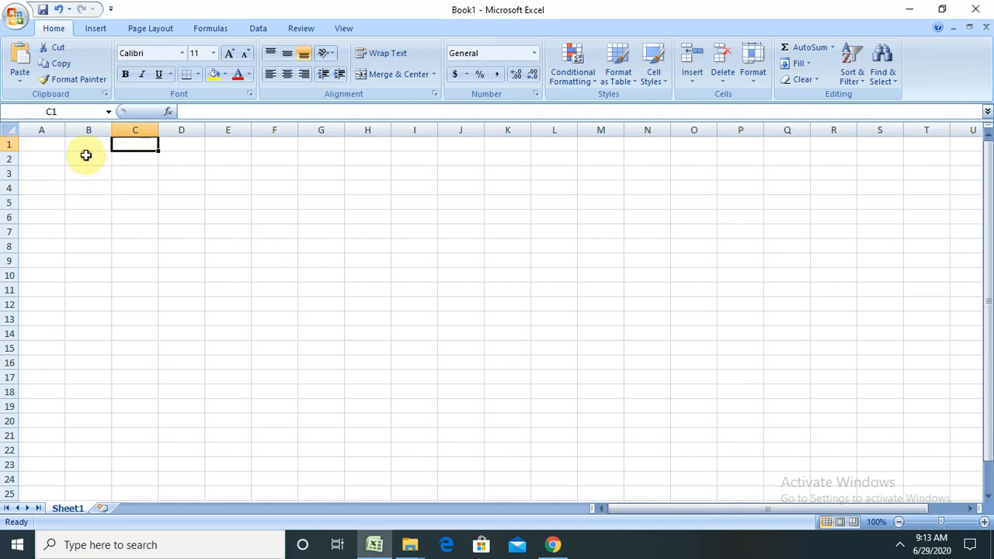
click(86, 156)
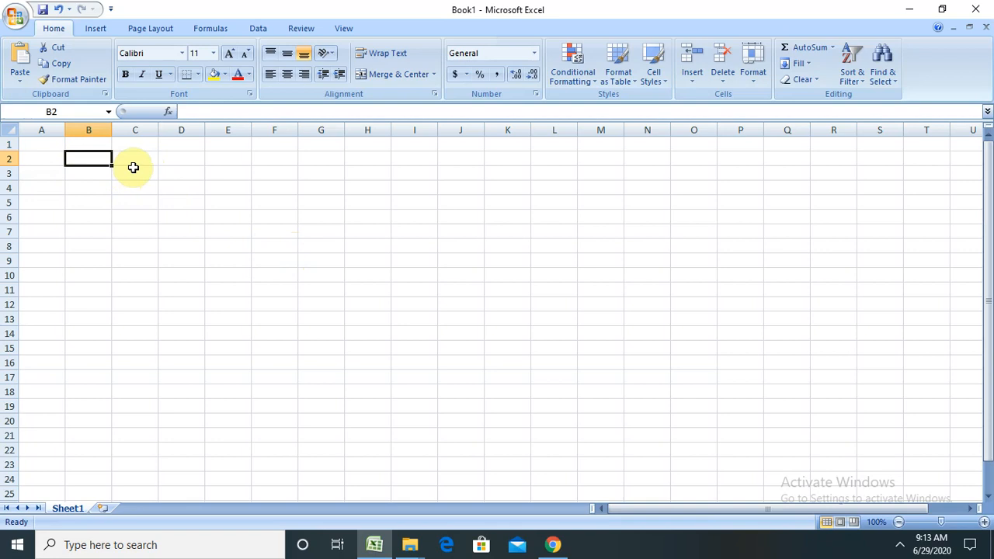
text(34)
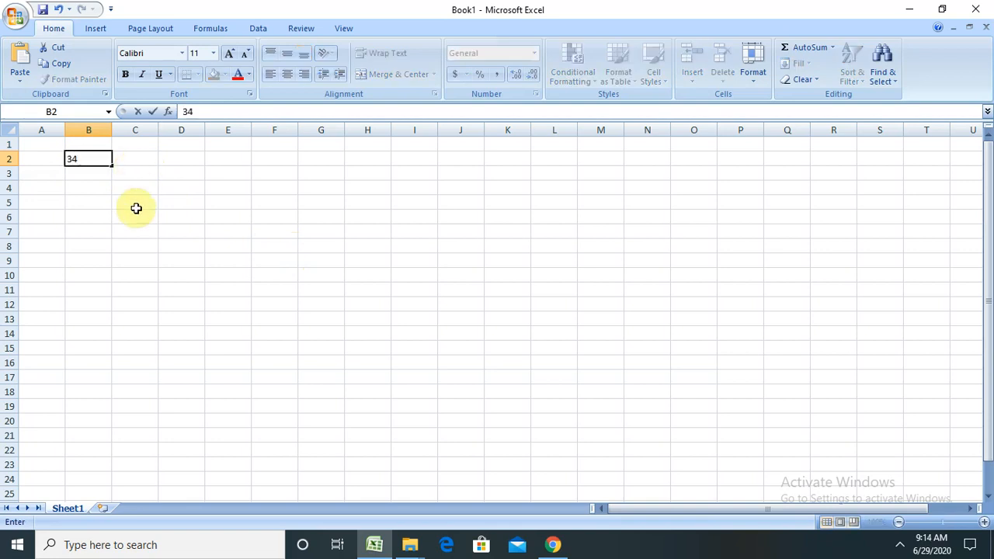
click(136, 207)
Enter the formula =ISNUMBER(B2) in cell C3 to check whether B2 holds a number.
click(144, 179)
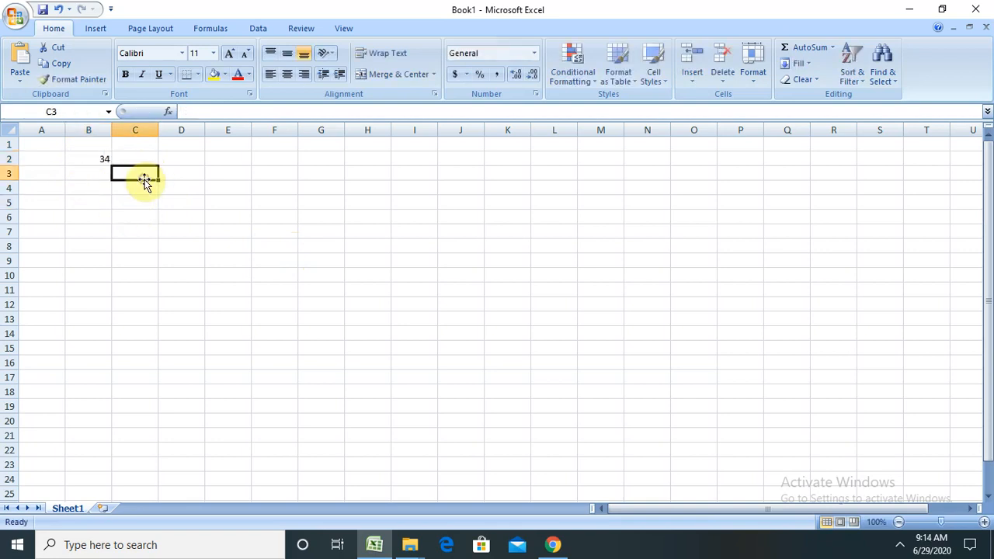
text(=)
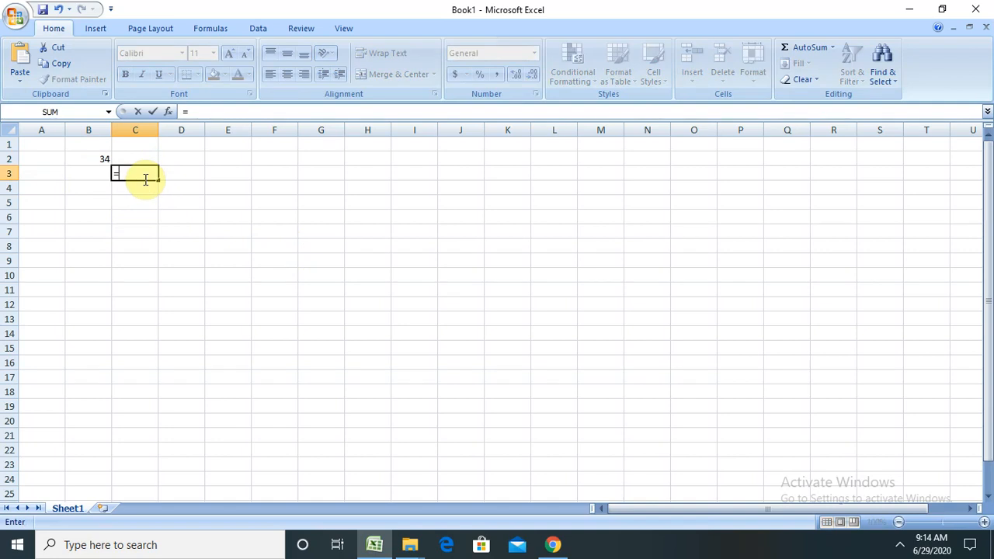
text(is)
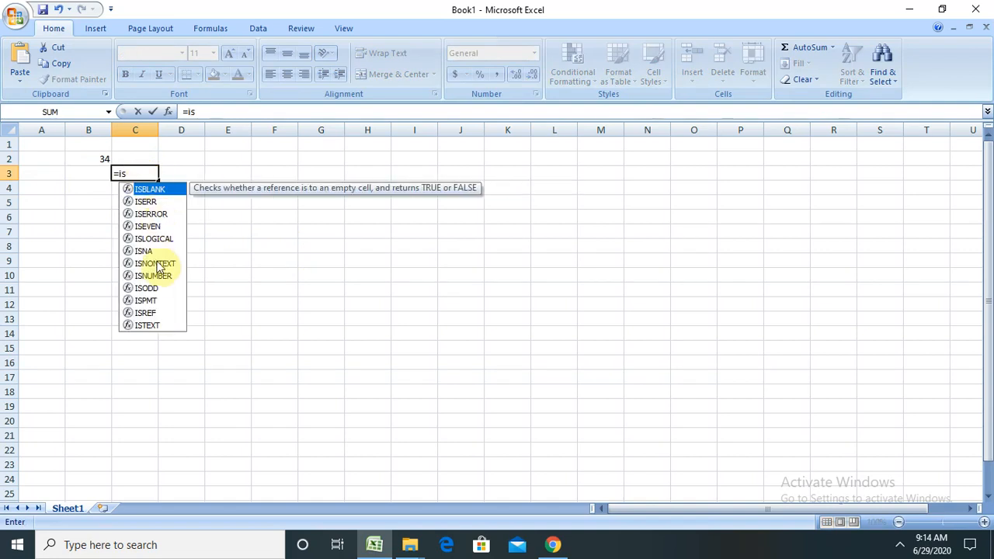
text(n)
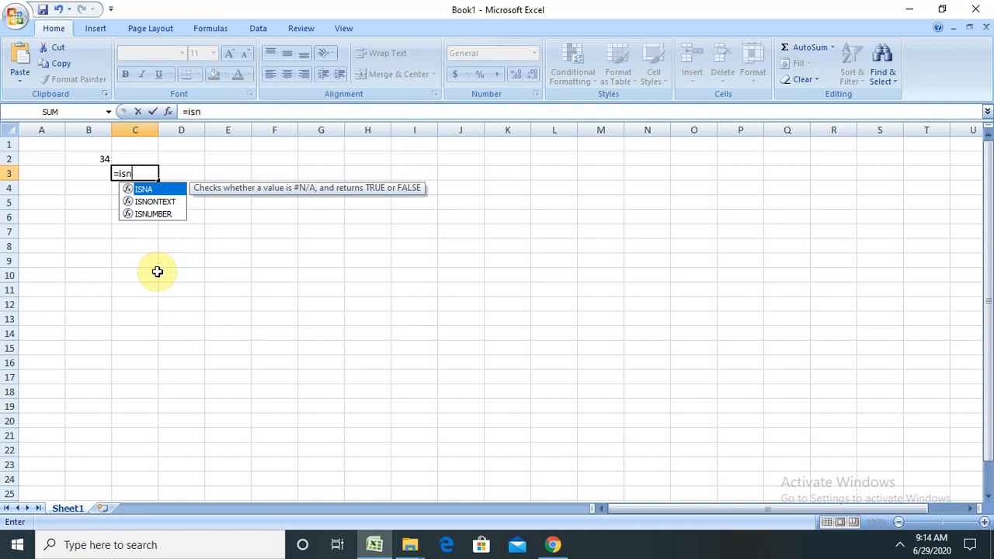
double_click(155, 214)
click(100, 157)
text())
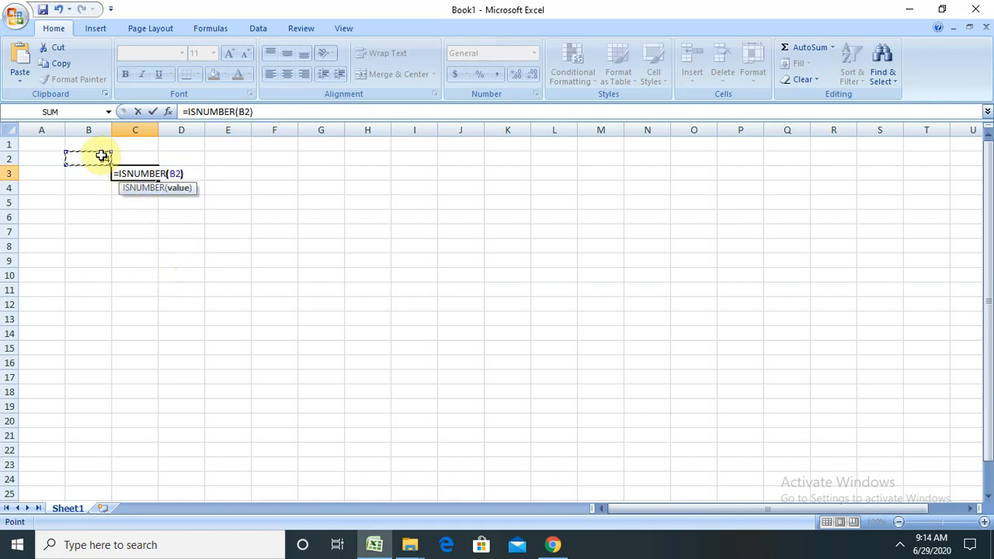
key(Return)
click(147, 173)
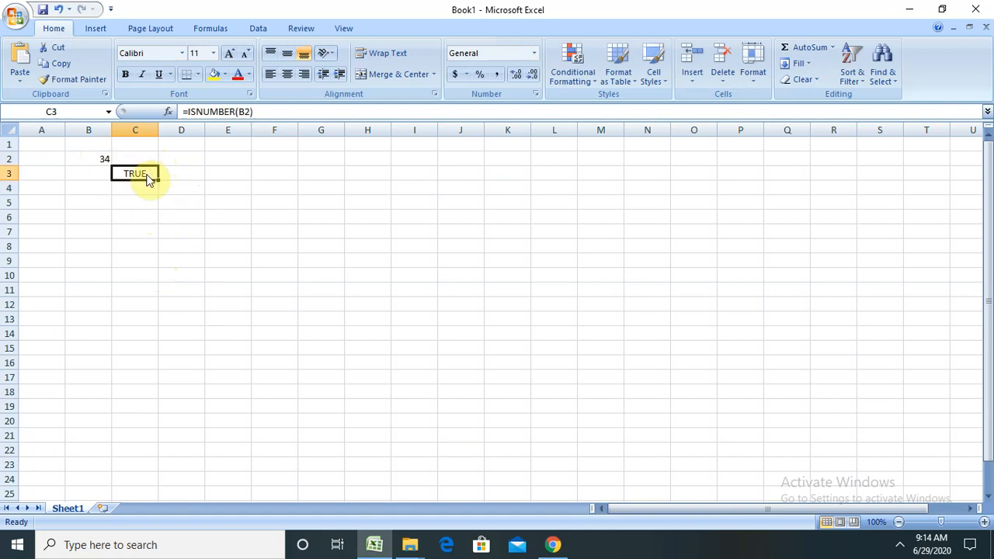
Enter the text "data" in cell E3.
click(215, 168)
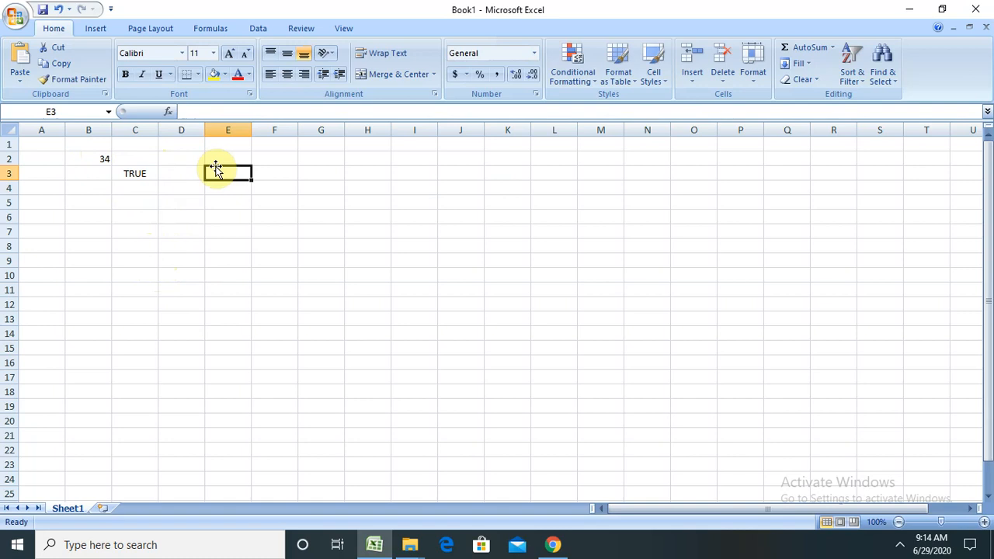
text(data)
click(250, 203)
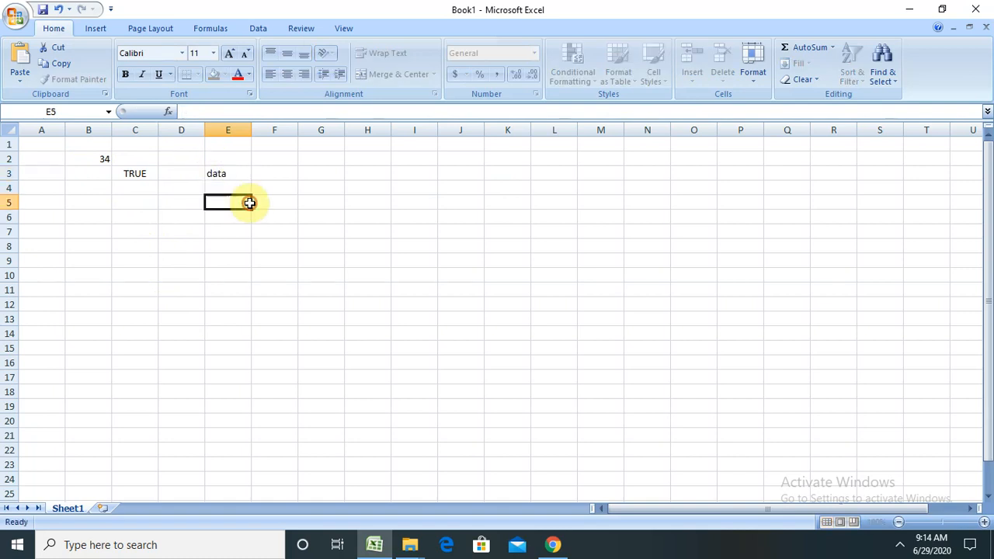
Enter the formula =ISNUMBER(E3) in cell C4 to test the text entry in E3.
click(123, 185)
text(=)
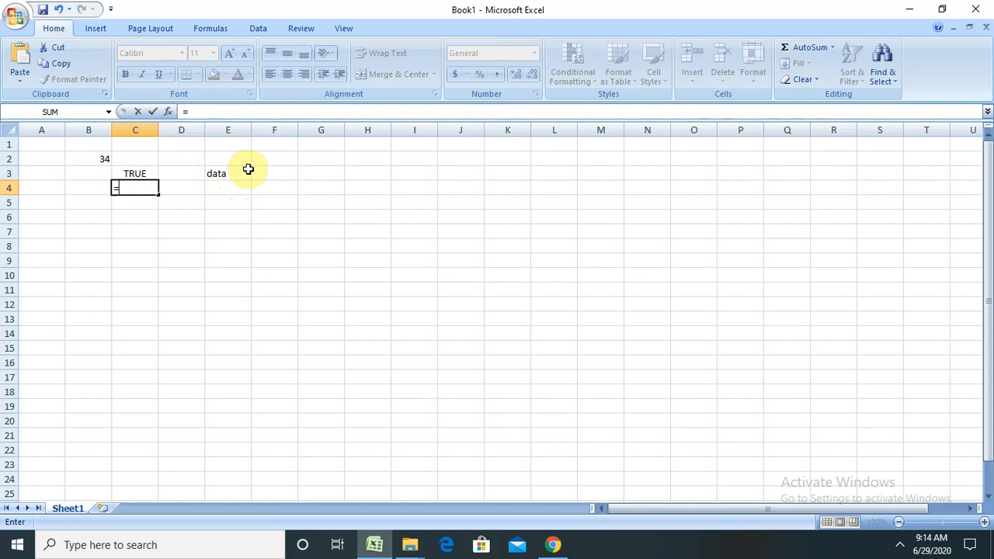
text(isnum)
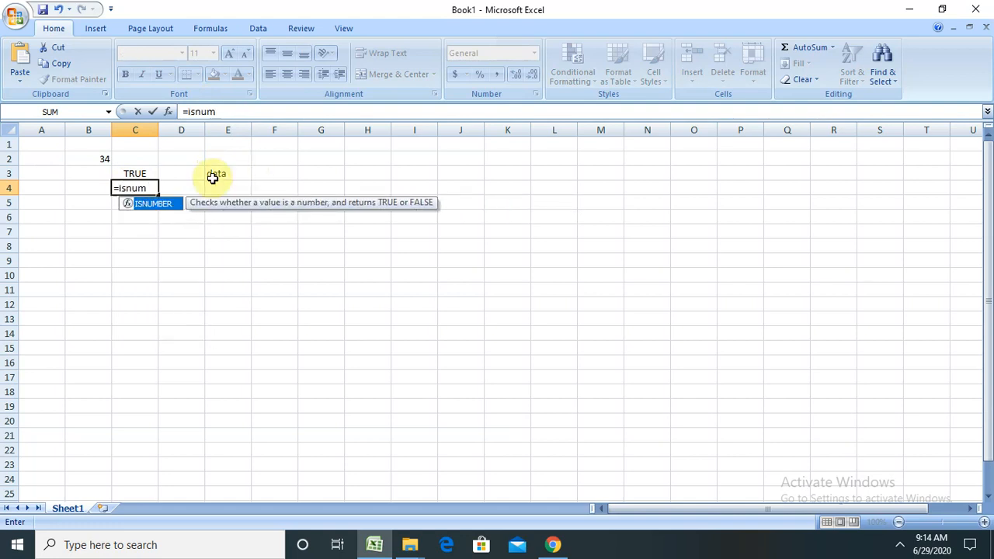
double_click(158, 204)
click(217, 175)
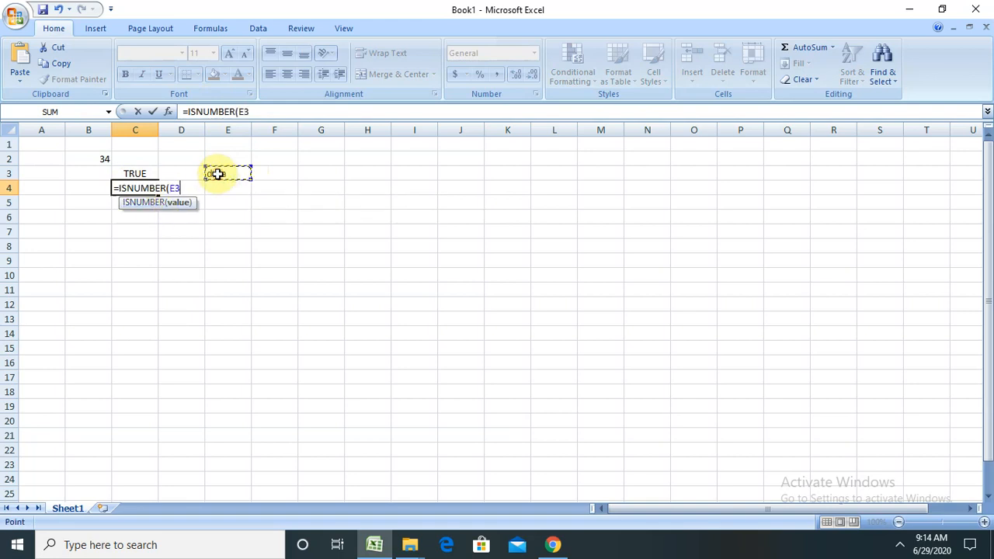
text())
key(Return)
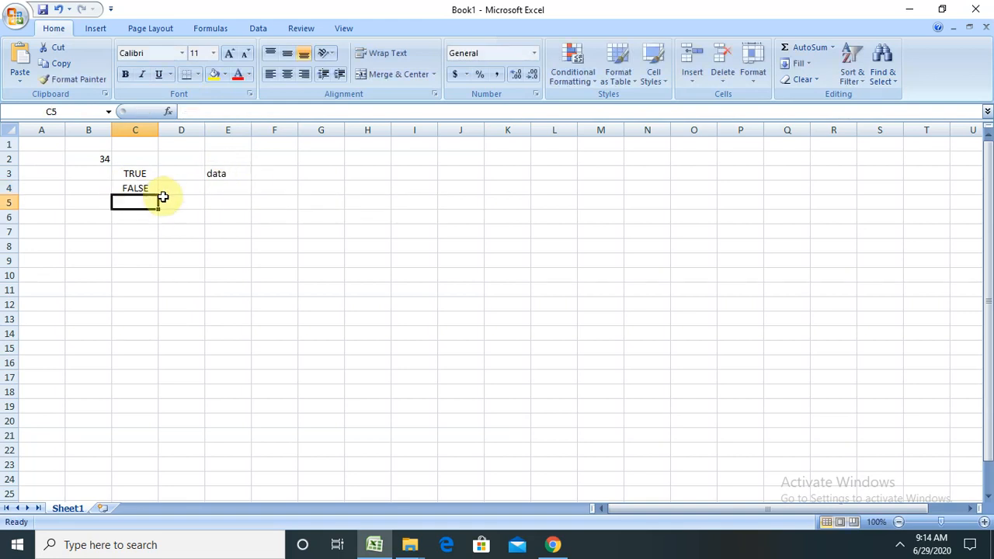
click(137, 188)
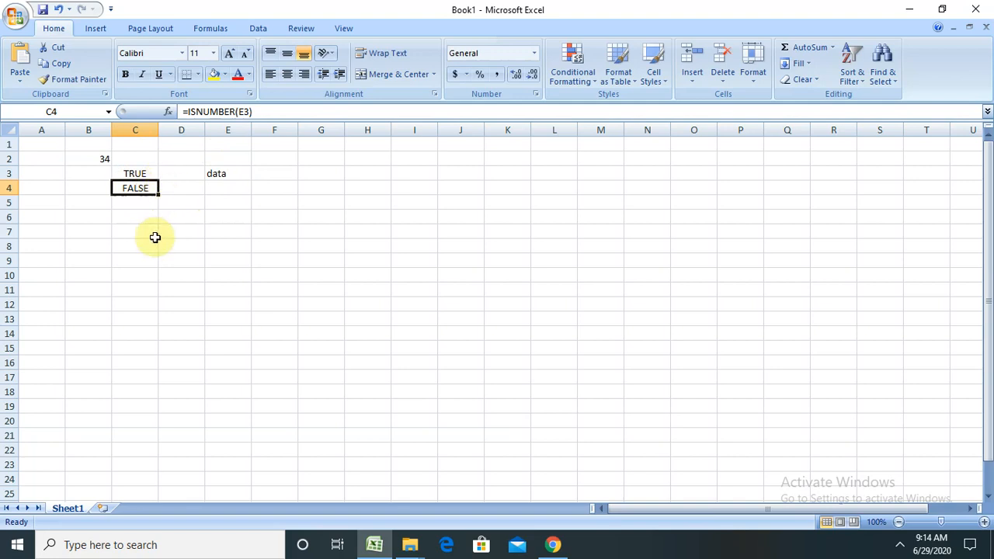
Generate a random number in cell C6 with the formula =RAND().
click(127, 217)
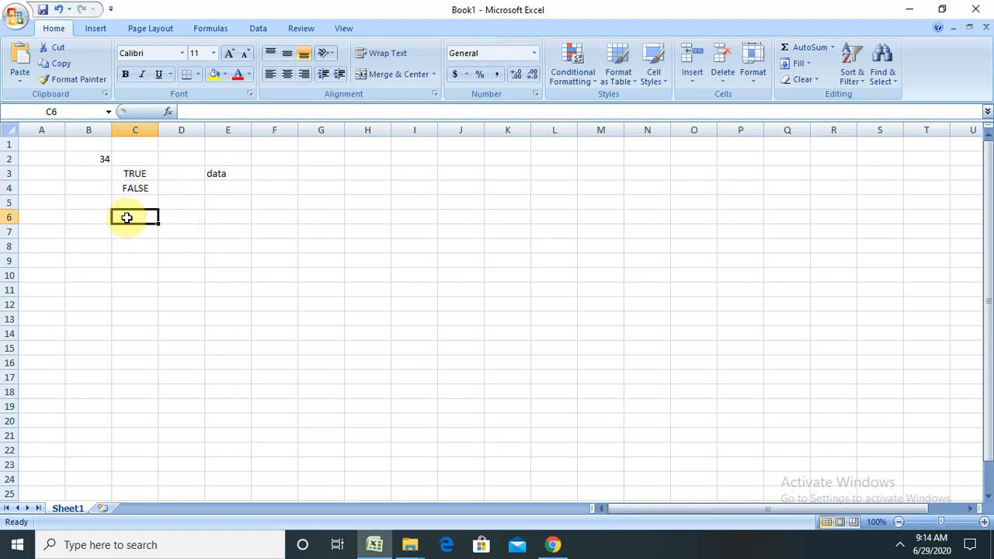
text(=)
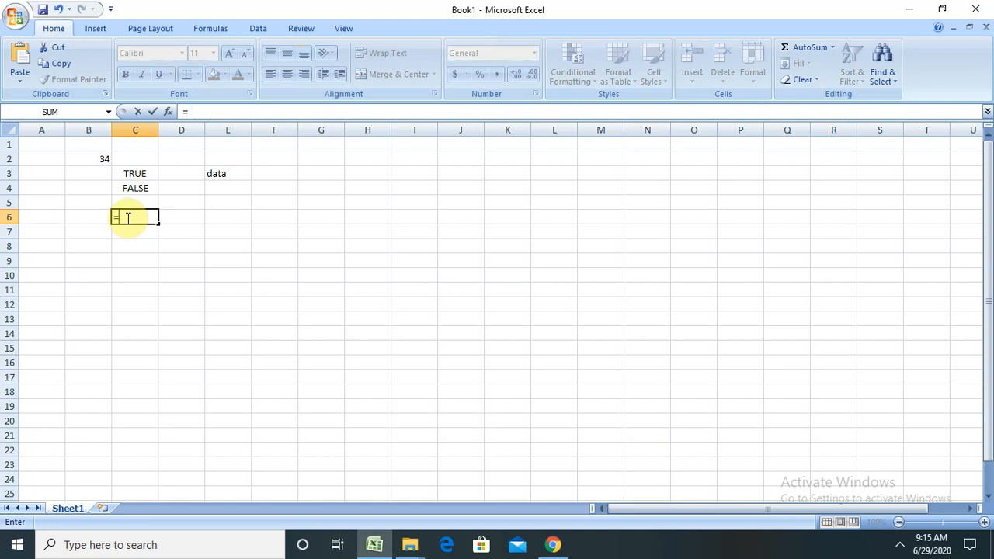
text(ran)
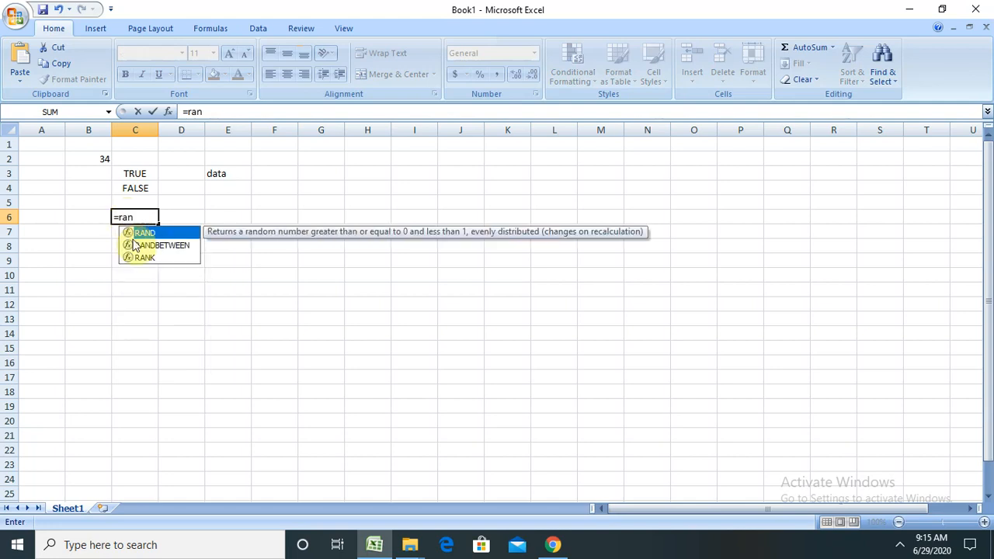
double_click(152, 236)
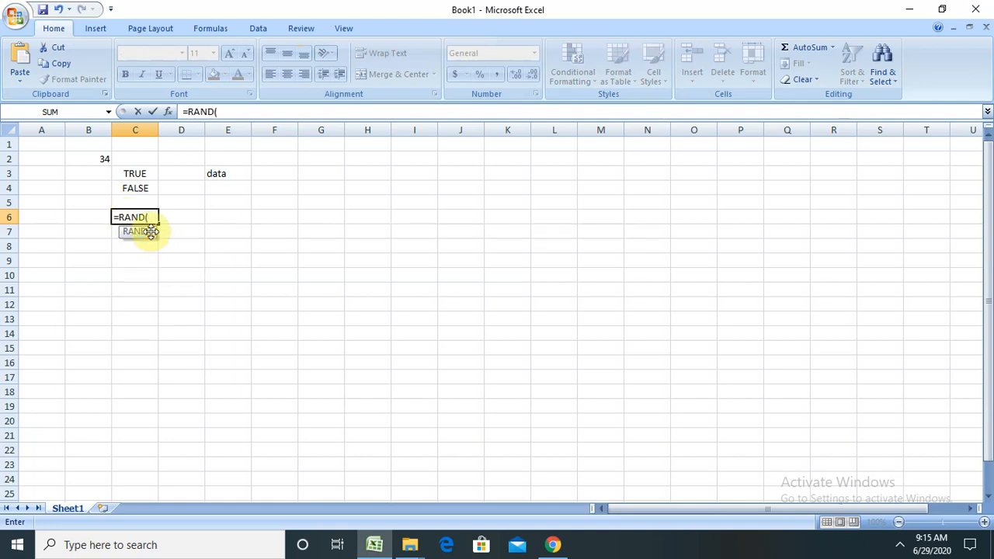
text())
key(Return)
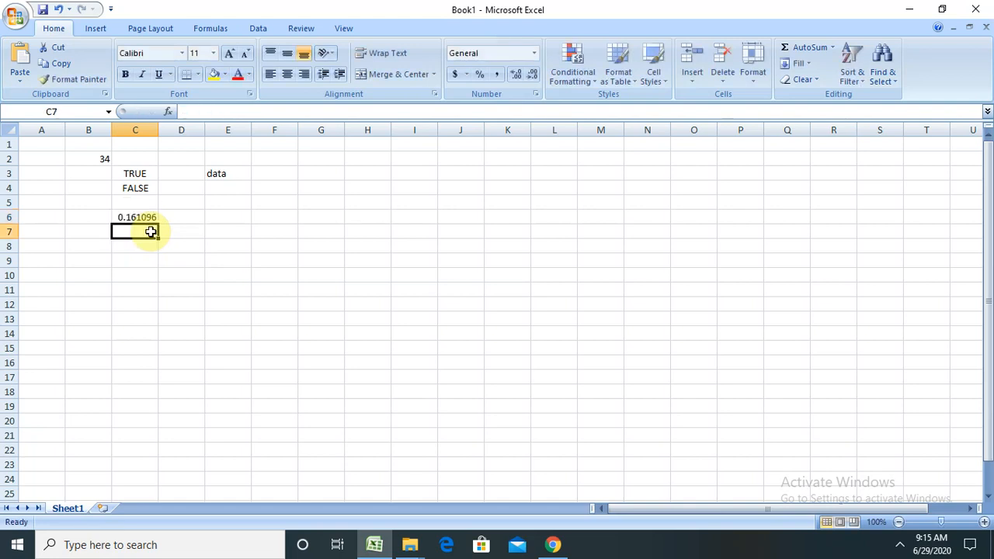
click(134, 215)
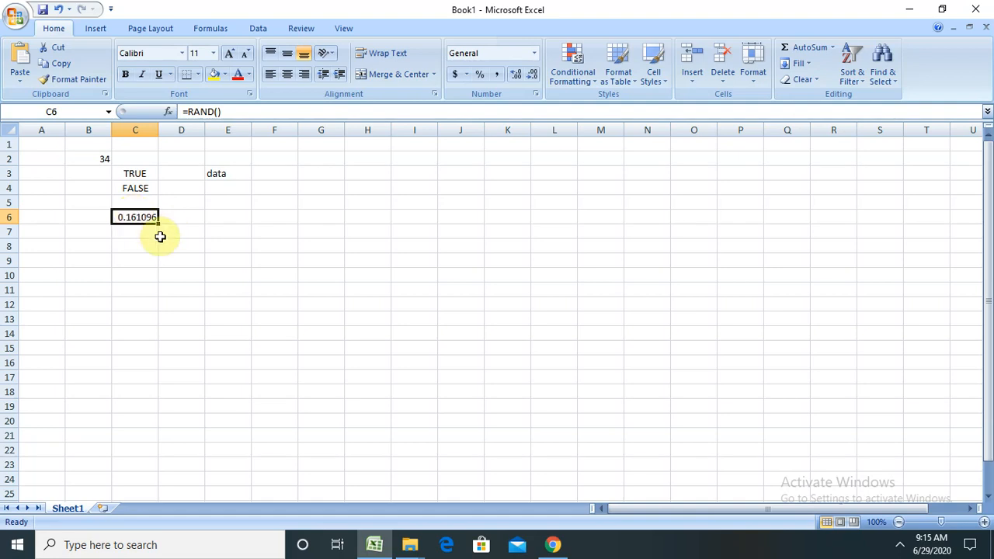
Enter the formula =ROUND(5.7654,2) in cell C7 to round the number to two decimal places.
click(133, 233)
text(=)
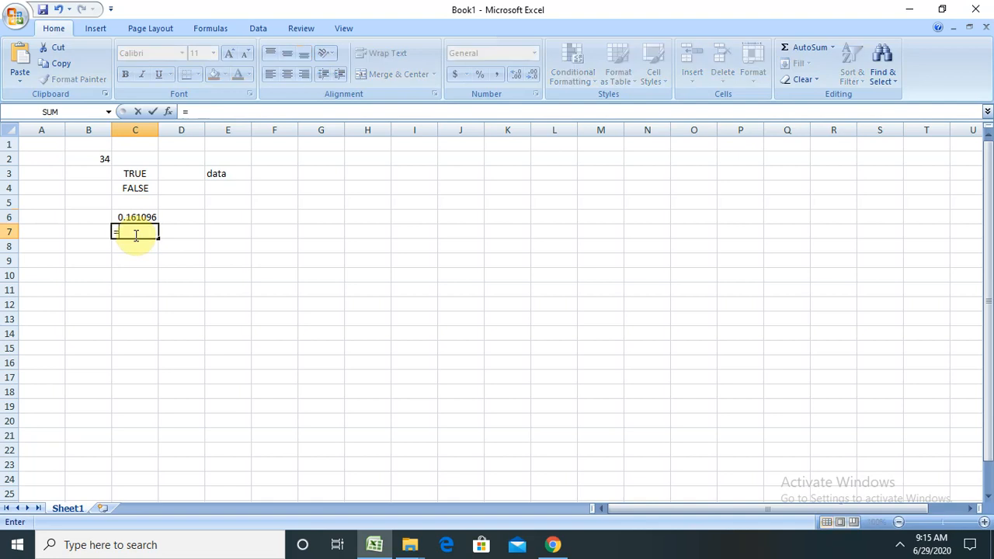
text(round)
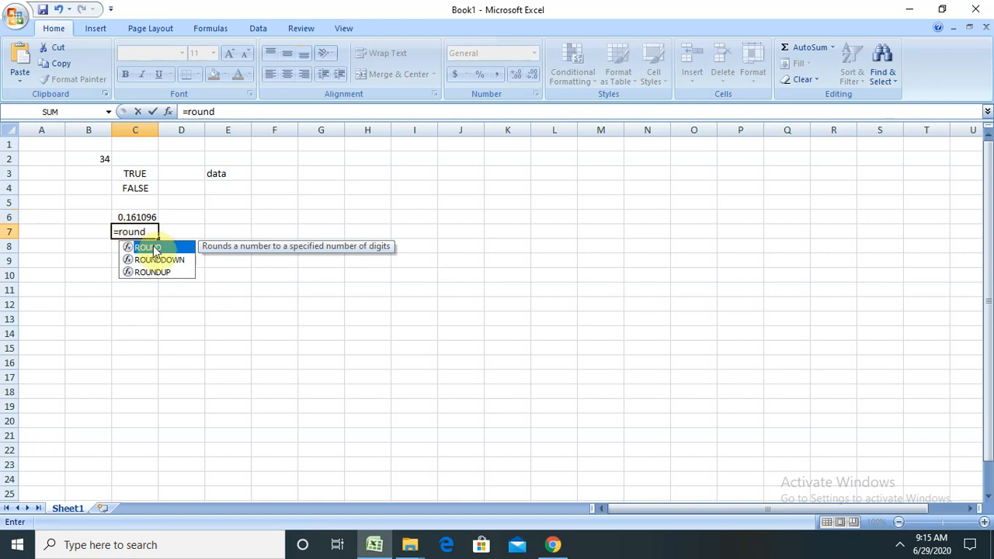
double_click(152, 246)
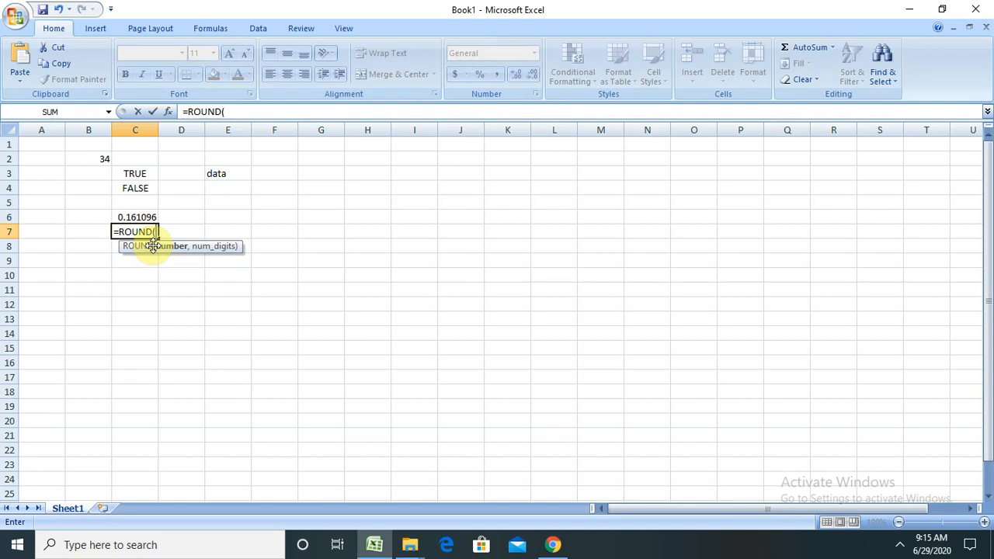
text(5.7654,2)
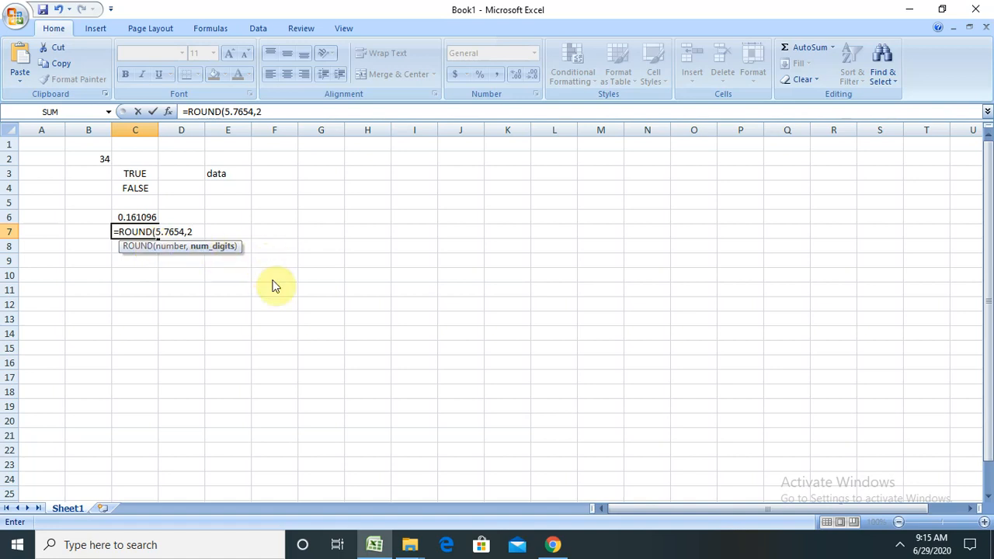
text())
key(Return)
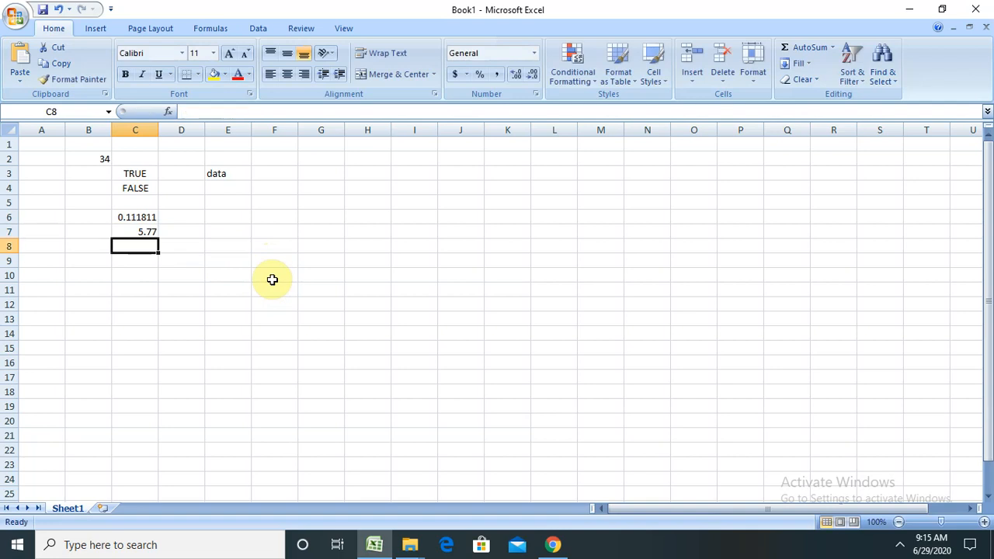
Change the number of digits in the ROUND formula in cell C7 to 3.
click(136, 231)
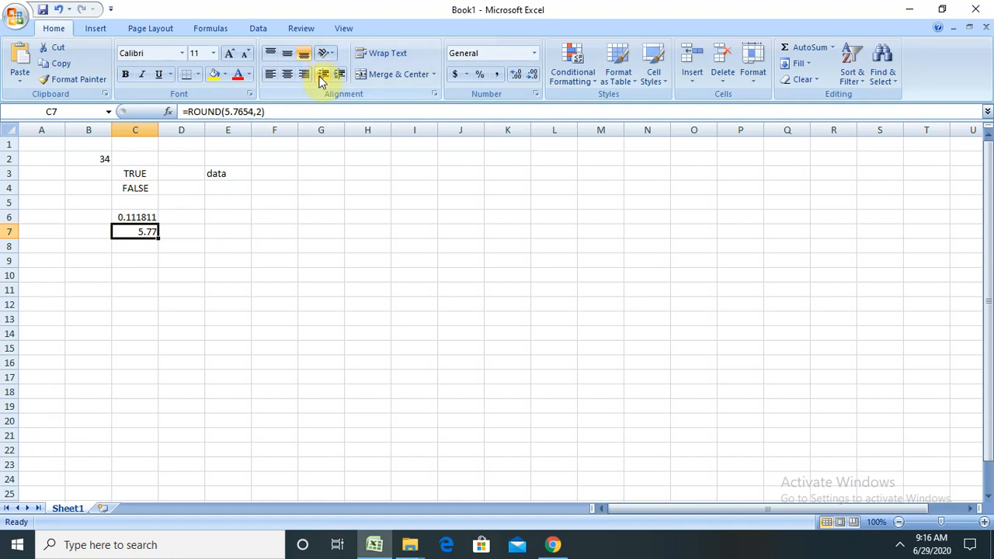
click(262, 111)
key(BackSpace)
text(3)
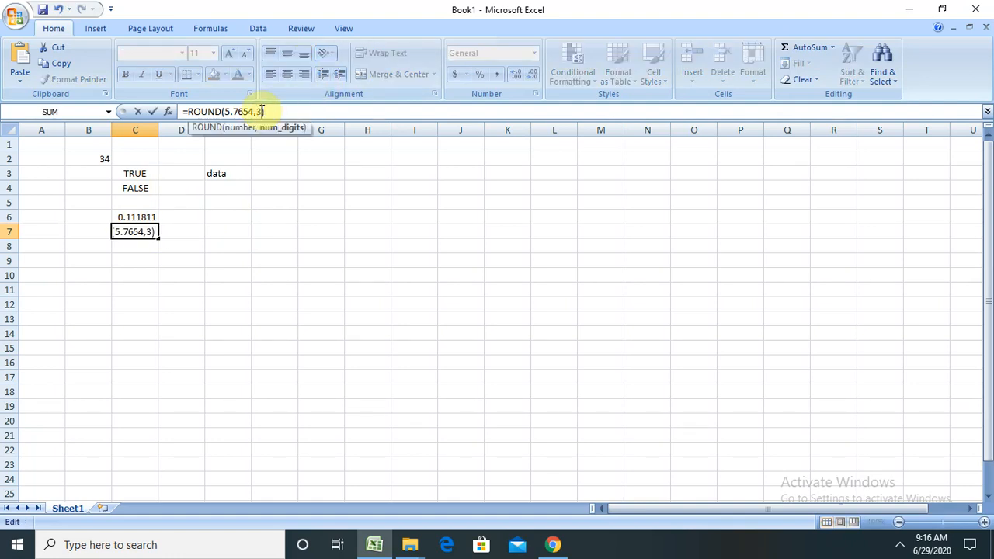
key(Return)
click(148, 233)
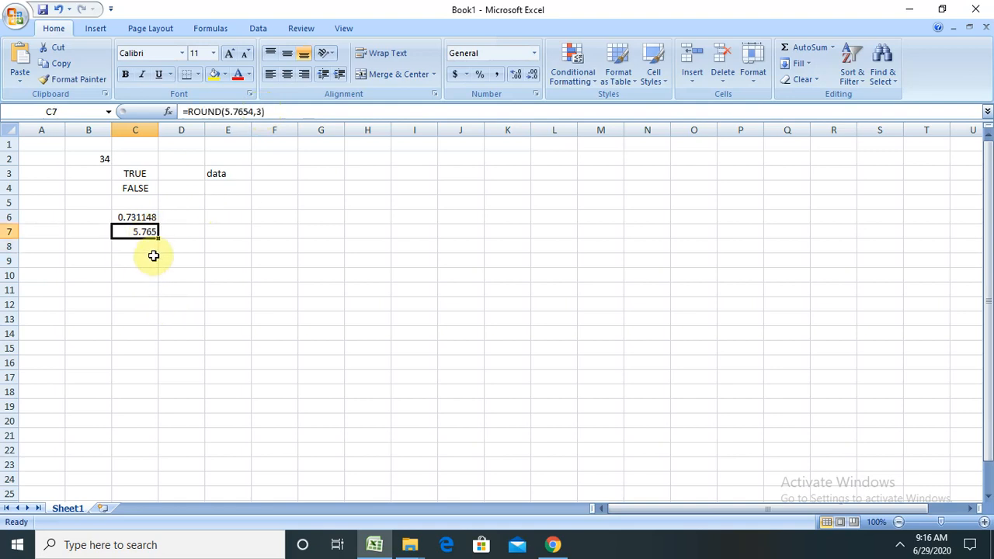
Enter the formula =MEDIAN(1,3,8,5,7) in cell C8 to find the middle value of the numbers.
click(128, 246)
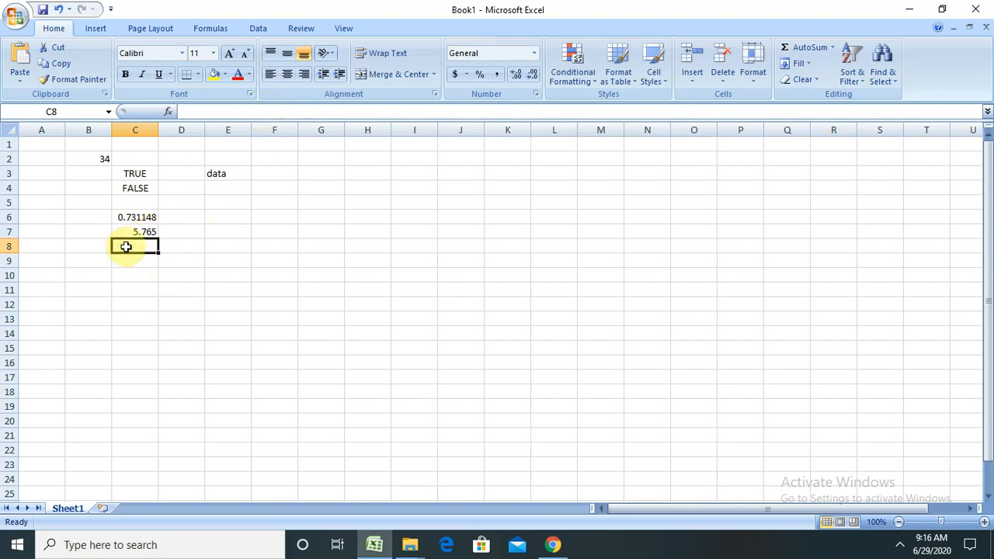
text(=med)
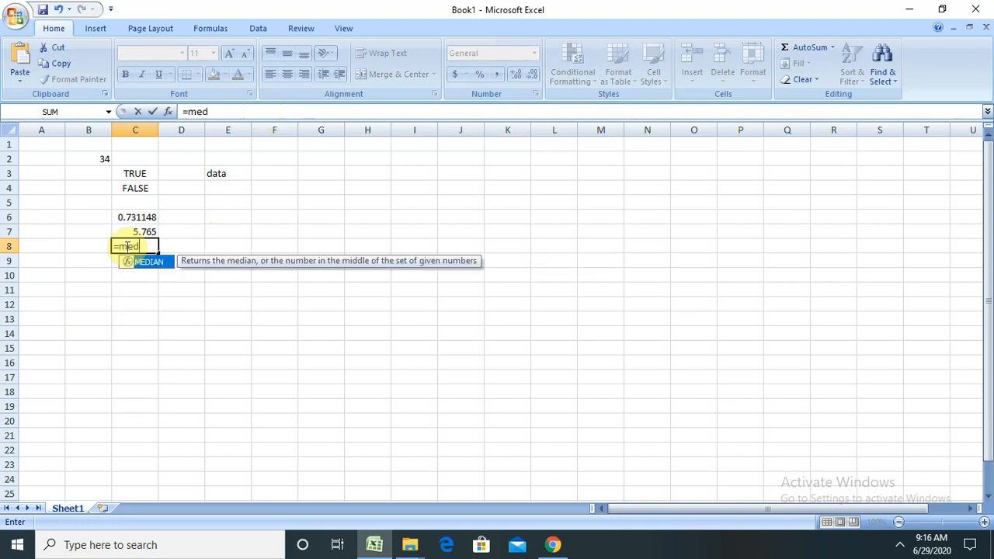
double_click(145, 261)
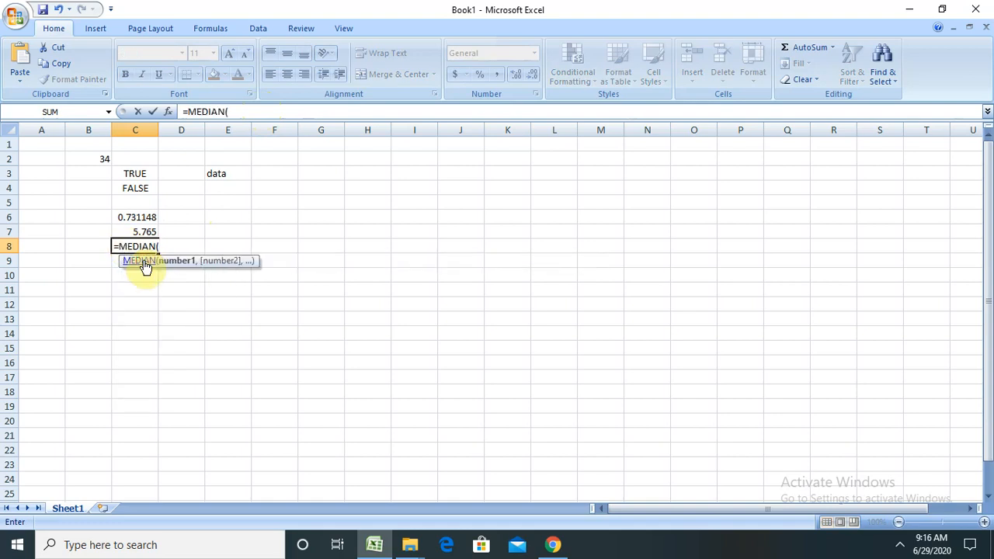
text(1,3)
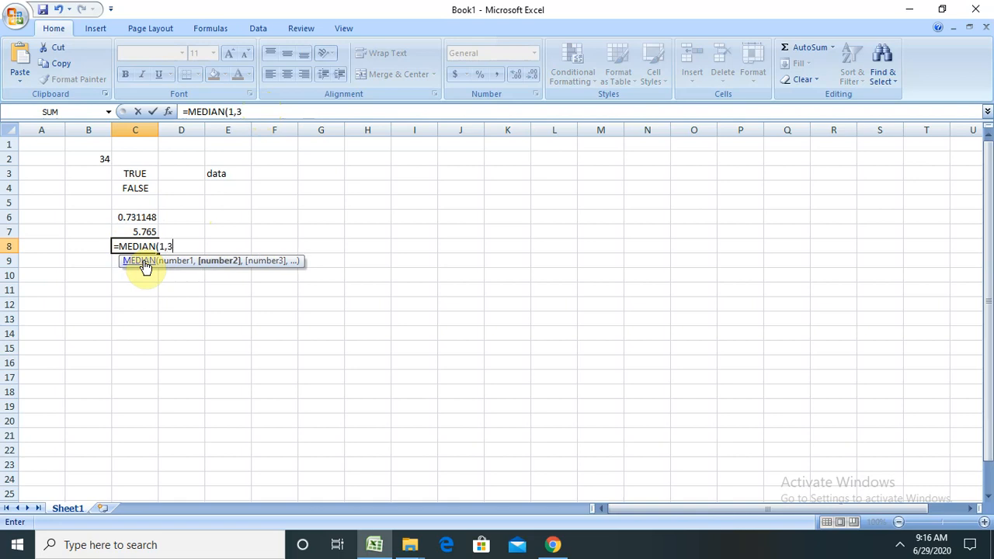
text(,8,5)
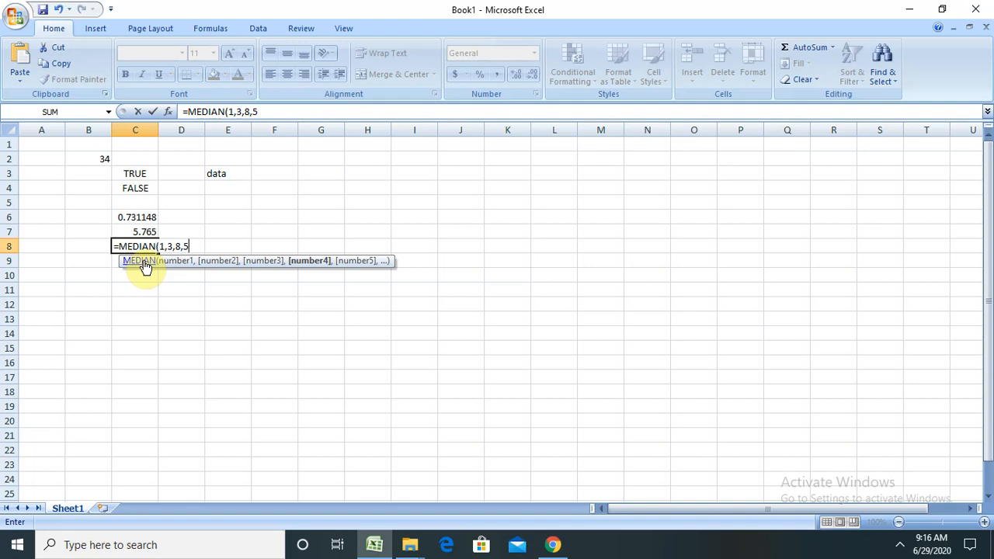
text(,)
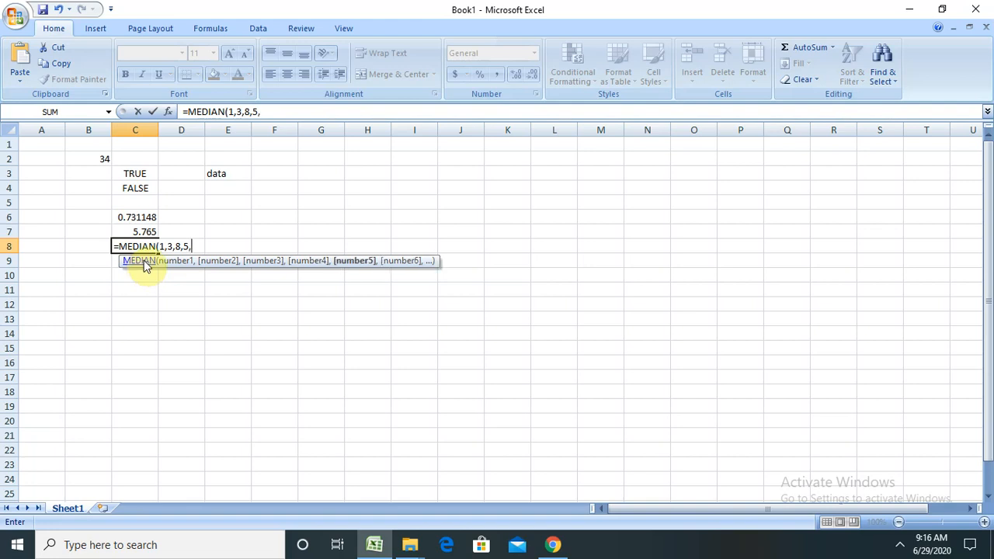
text(7))
key(Return)
click(144, 246)
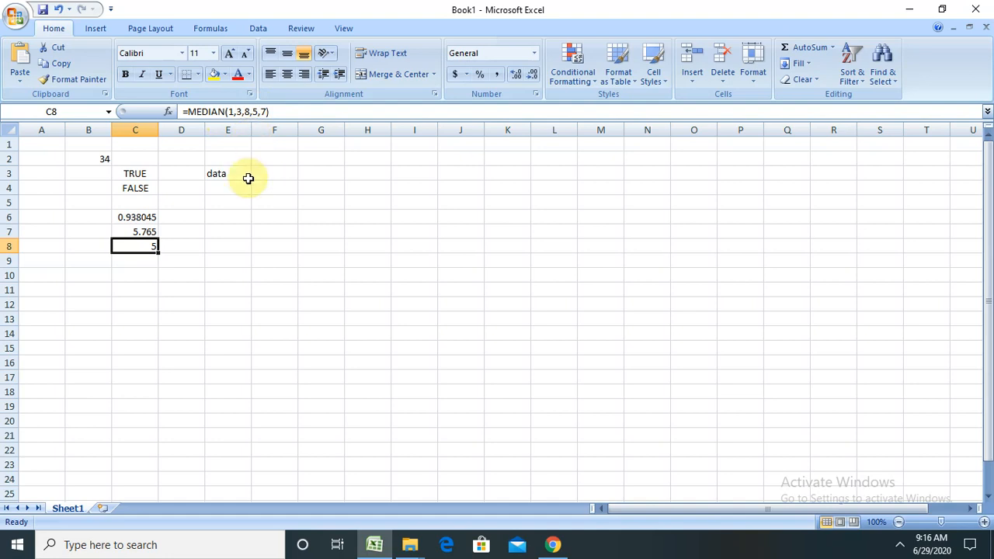
Enter the formula =PI() in cell C9 to return the value of pi.
click(127, 259)
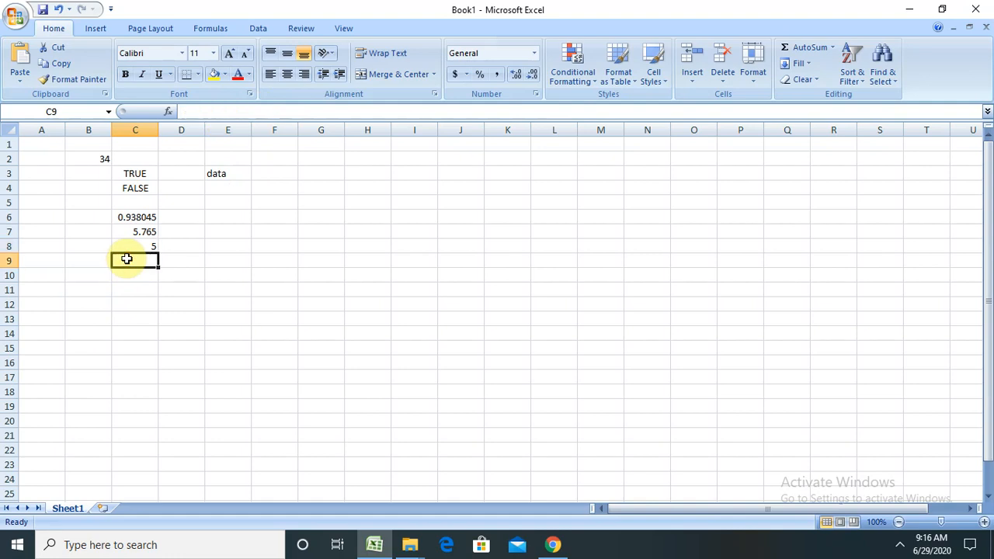
text(=pi)
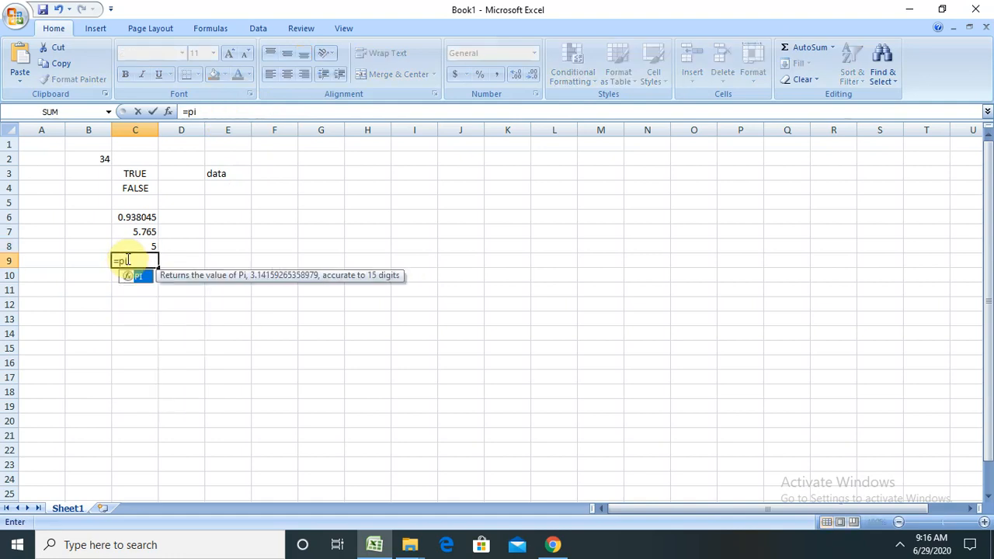
double_click(138, 277)
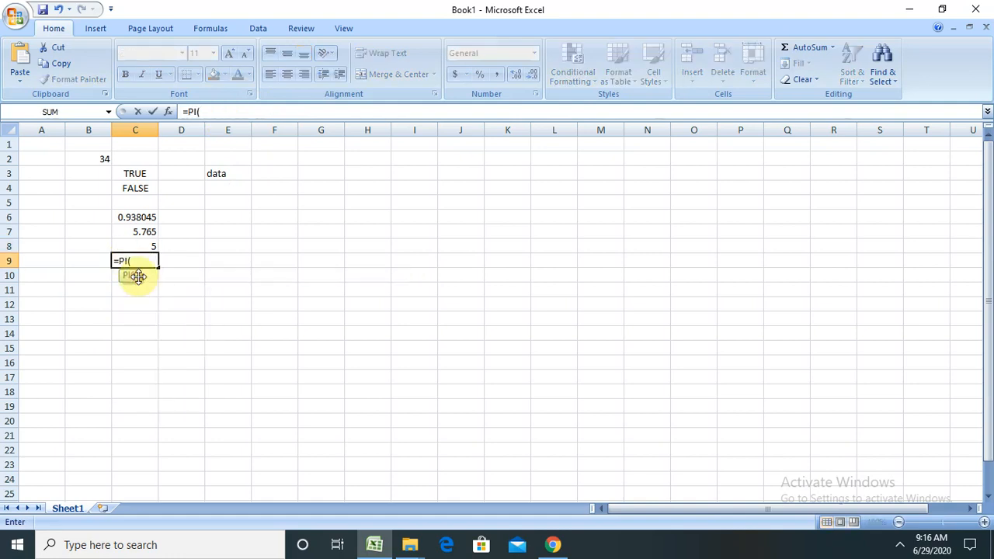
text())
key(Return)
click(150, 262)
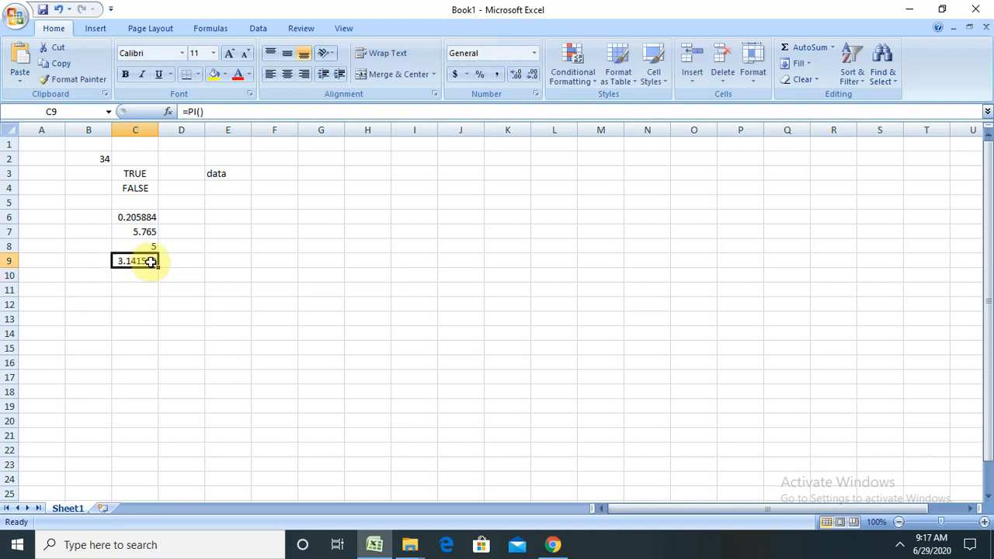
Enter the formula =POWER(3,6) in cell C10 to raise 3 to the sixth power.
click(145, 273)
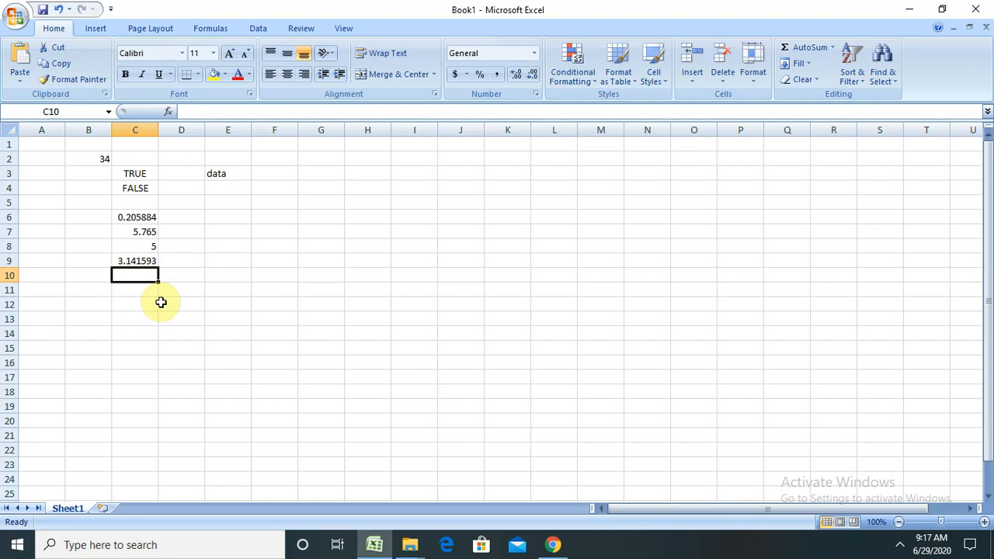
text(=)
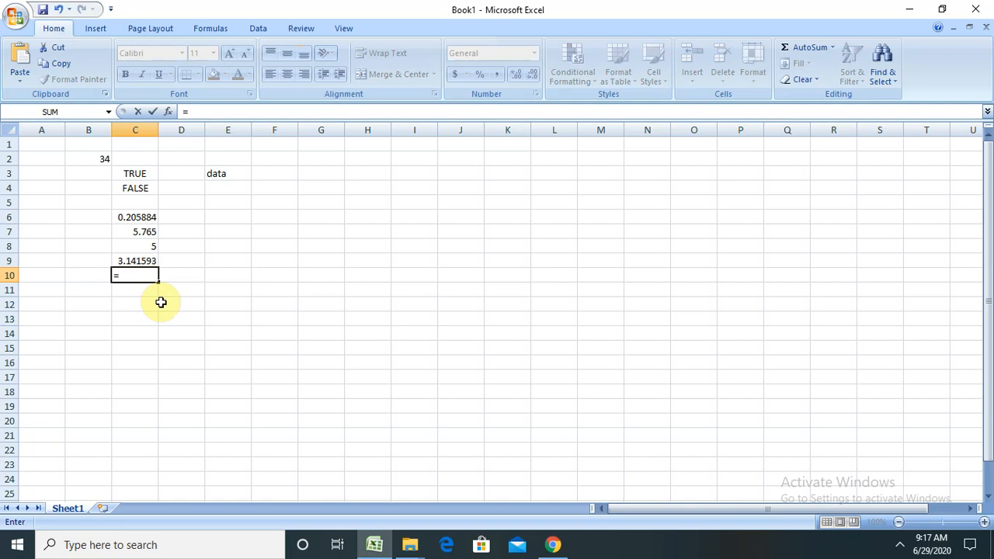
text(power)
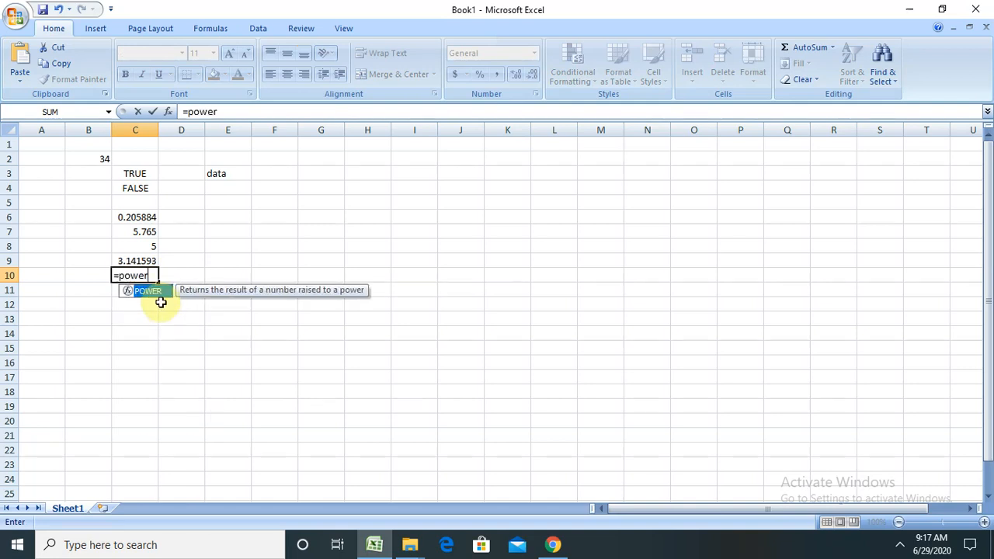
double_click(148, 291)
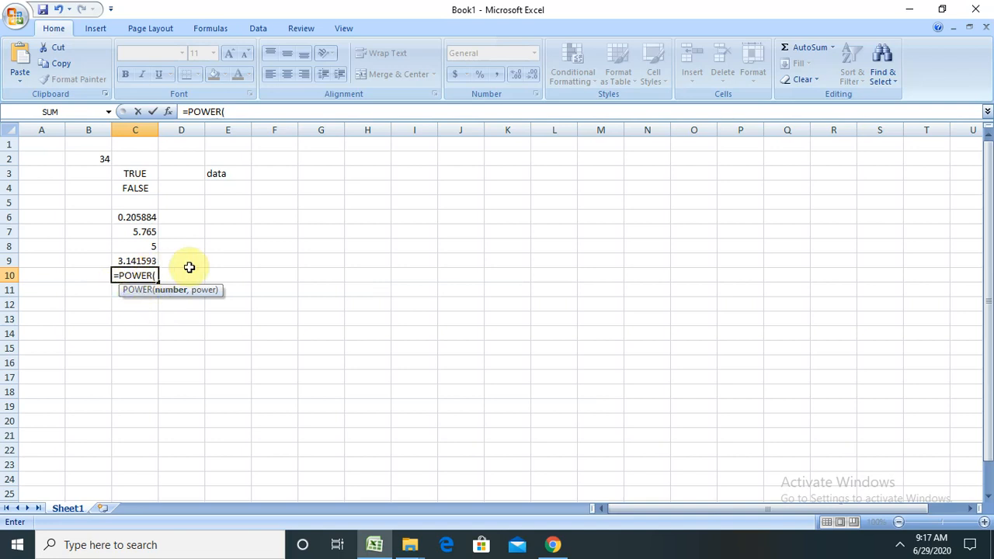
text(3,6)
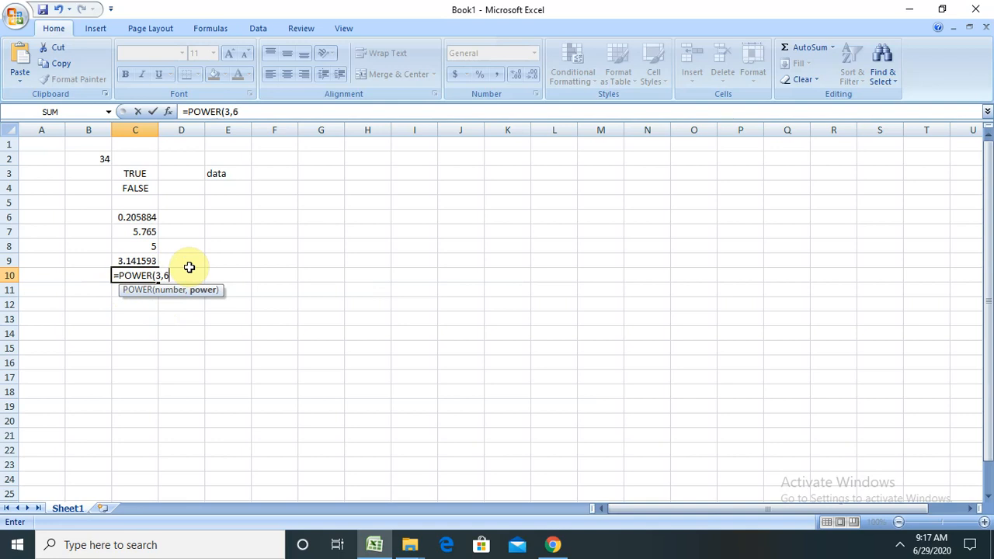
text())
key(Return)
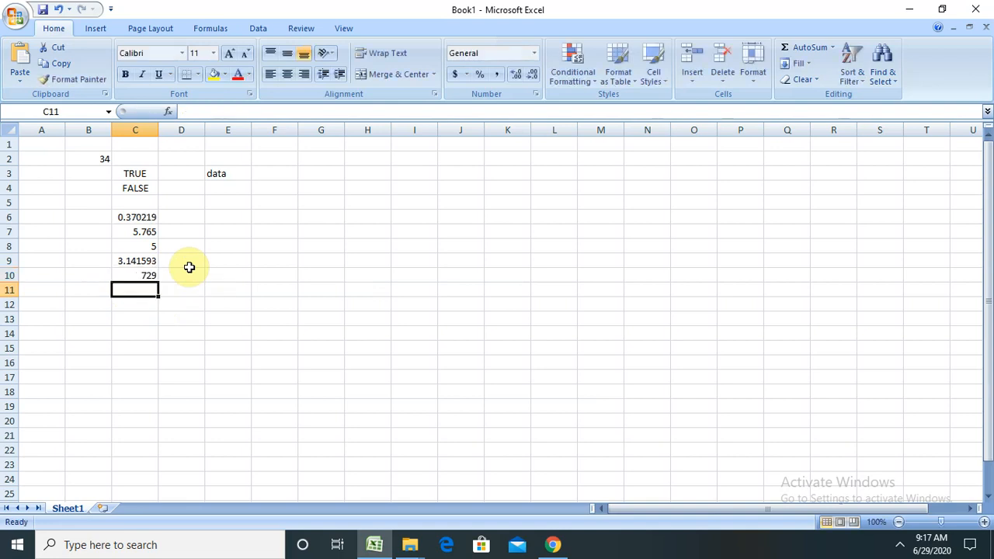
click(148, 274)
Enter the formula =POWER(2,4) in cell E8 to raise 2 to the fourth power.
click(242, 247)
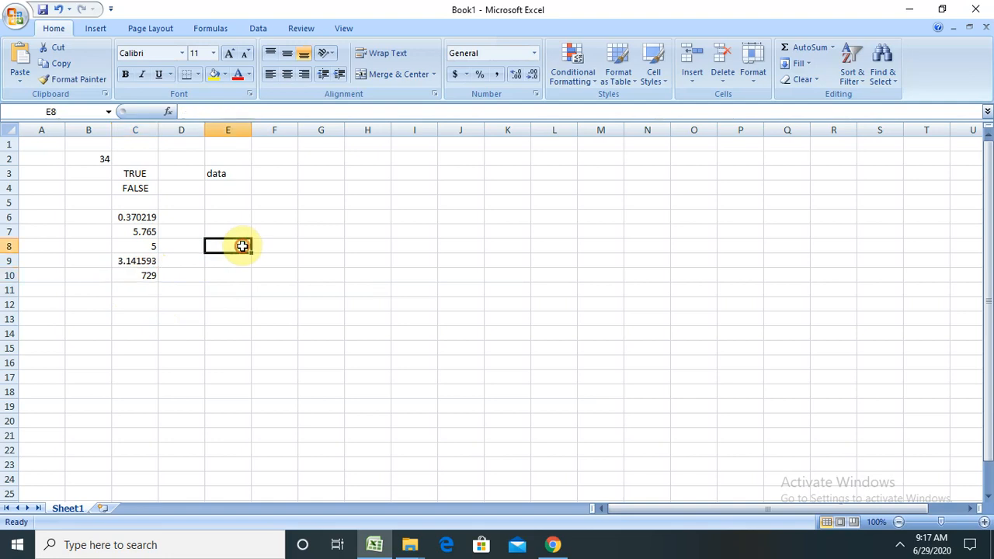
text(=)
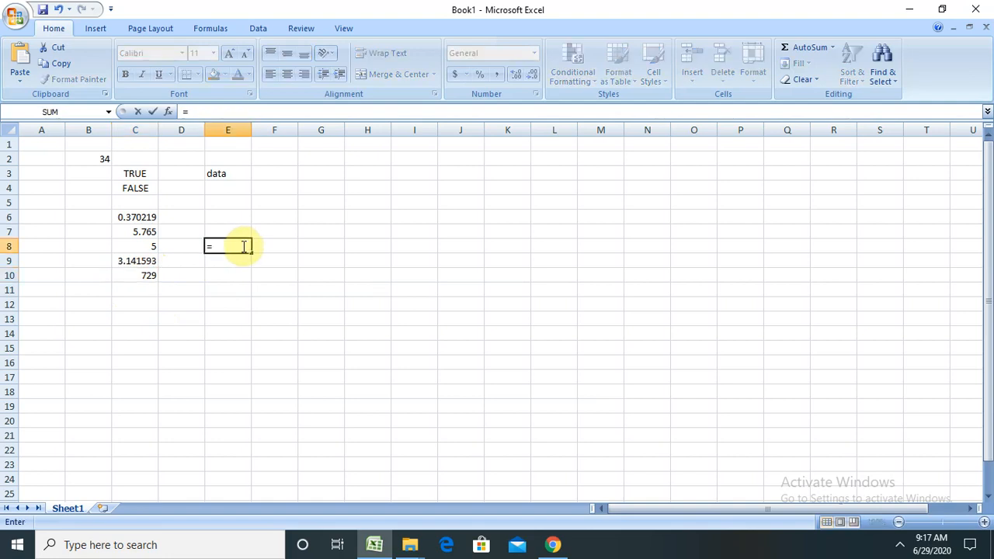
text(power)
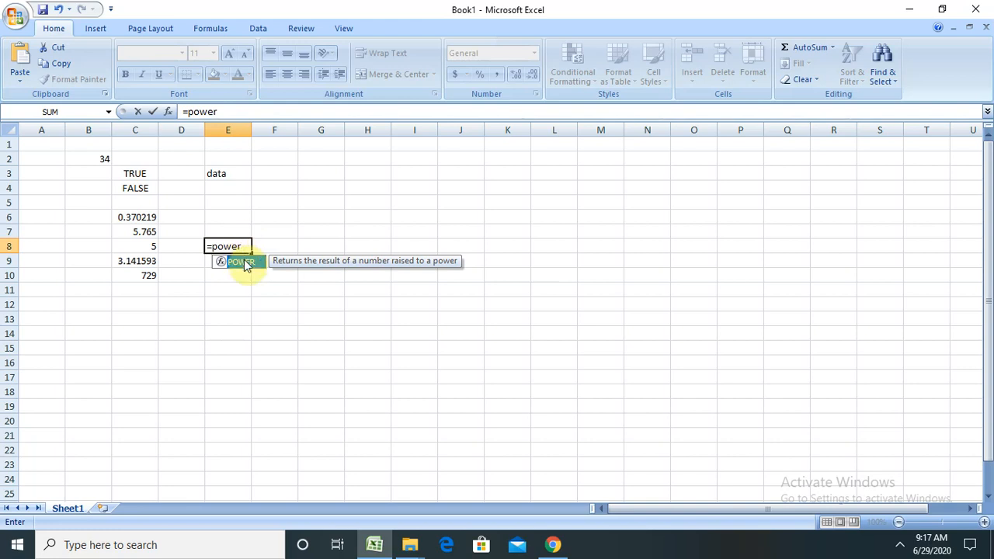
double_click(244, 262)
text(2)
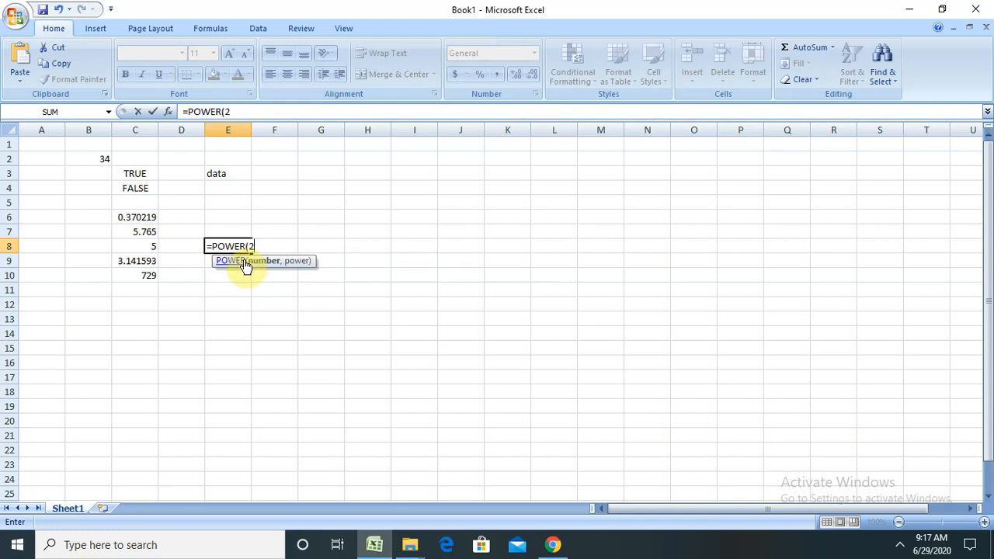
text(,4))
key(Return)
click(240, 246)
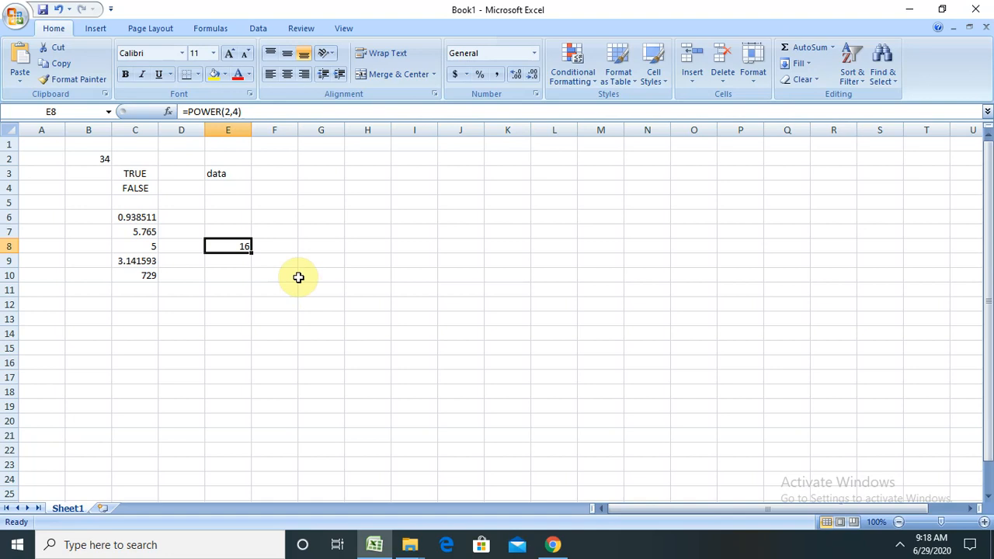
Enter the formula =MOD(7,2) in cell E12 to get the remainder of 7 divided by 2.
click(229, 300)
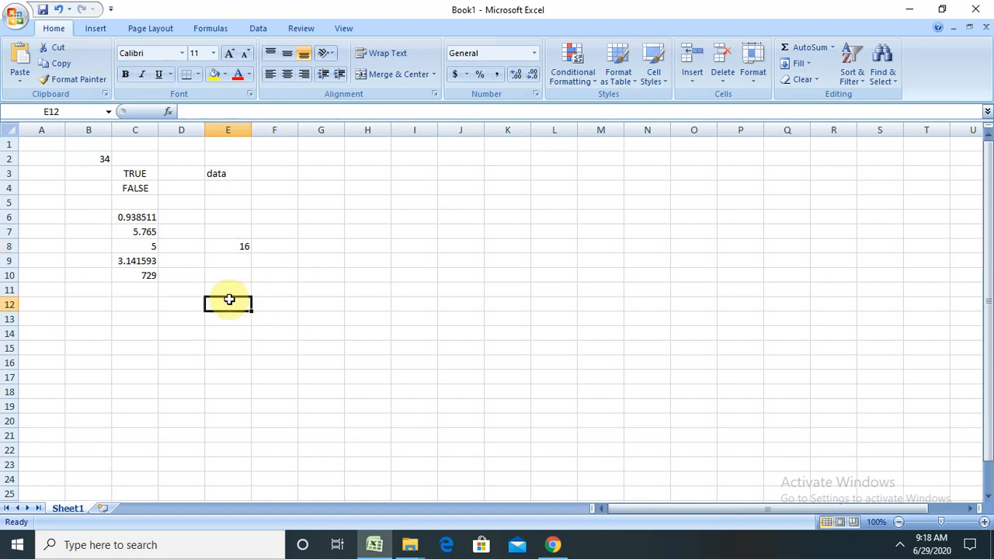
text(=)
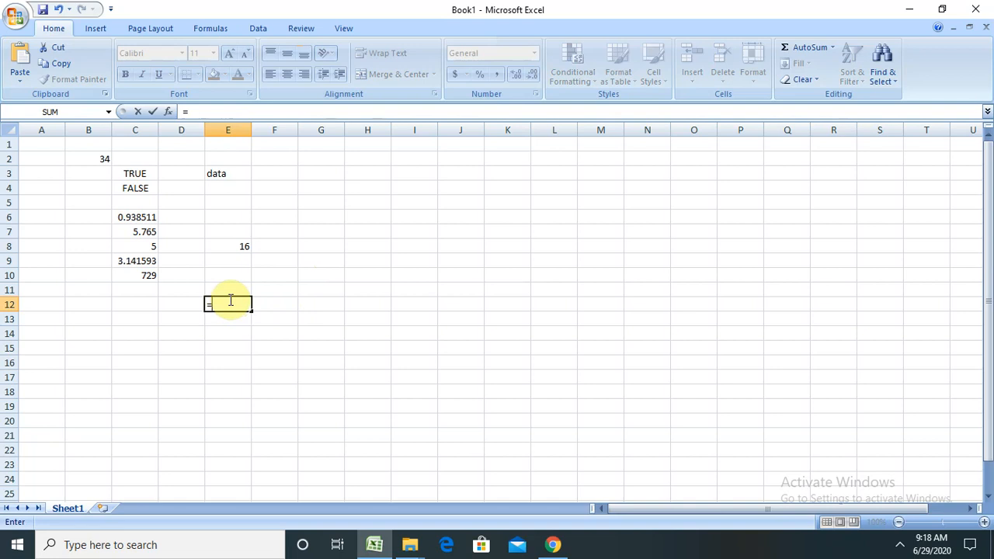
text(mod)
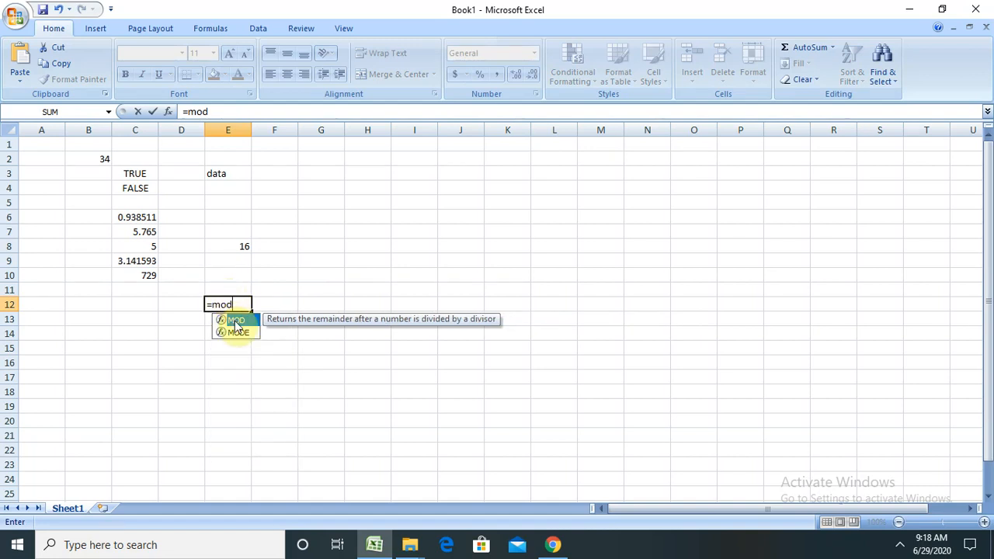
double_click(236, 321)
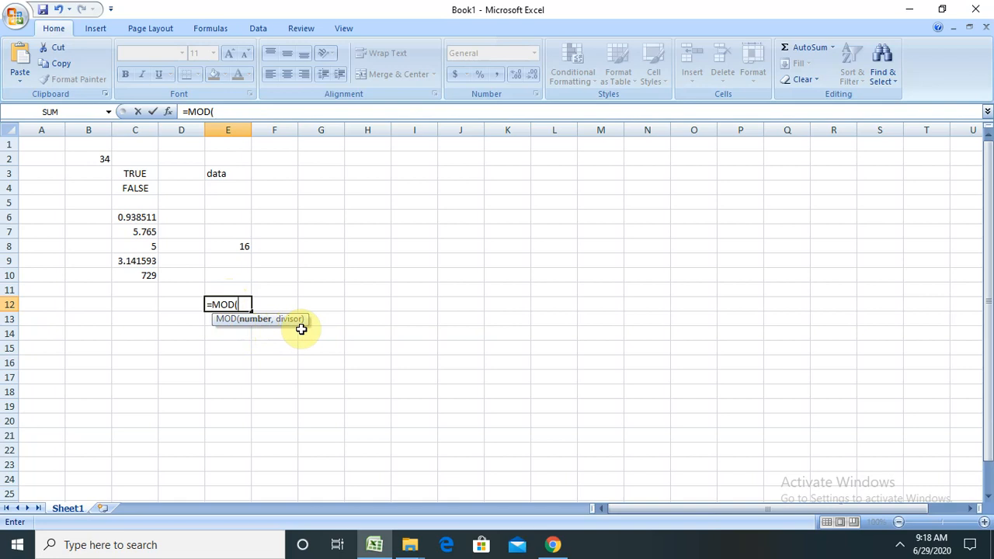
text(7,2))
key(Return)
click(243, 304)
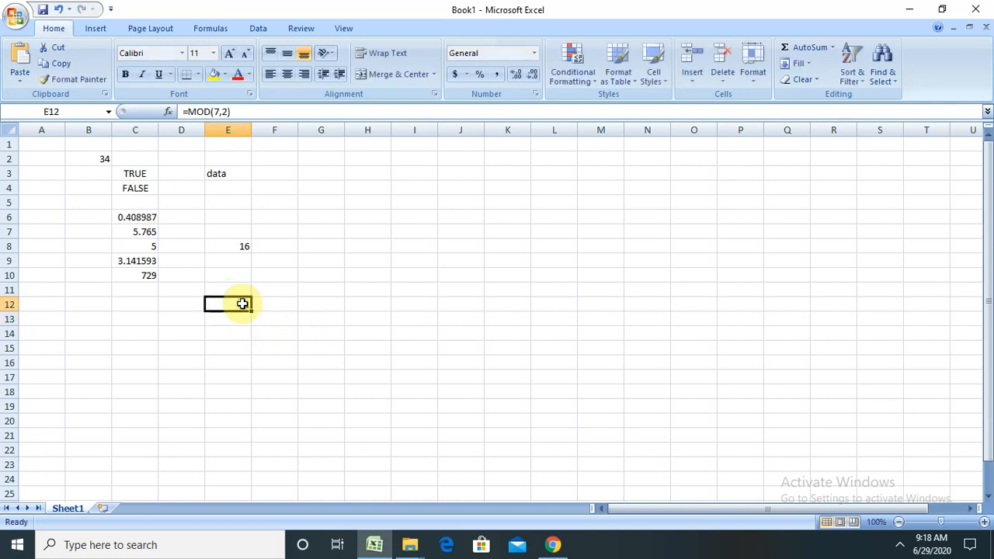
Enter the formula =ROMAN(23) in cell F13 to convert the number to a Roman numeral.
click(274, 315)
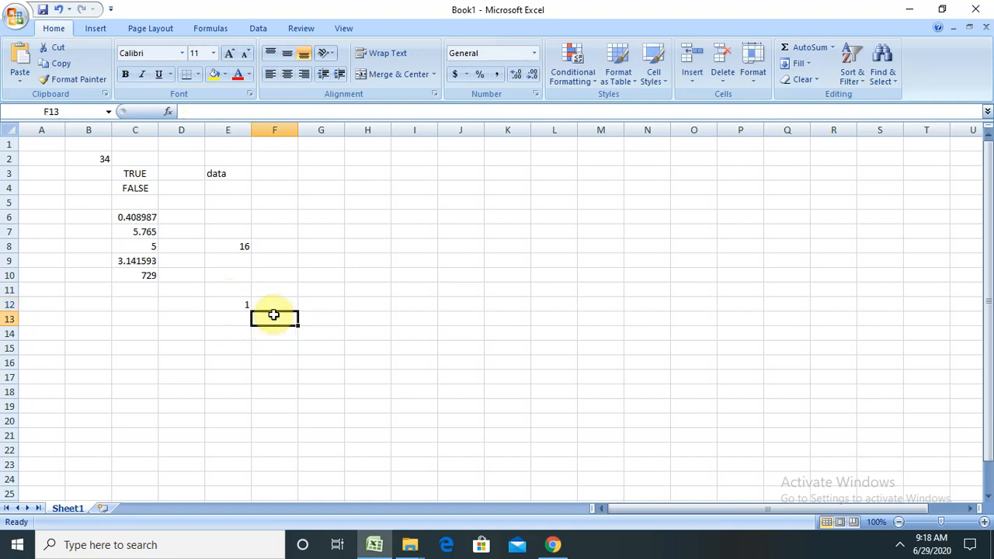
text(=)
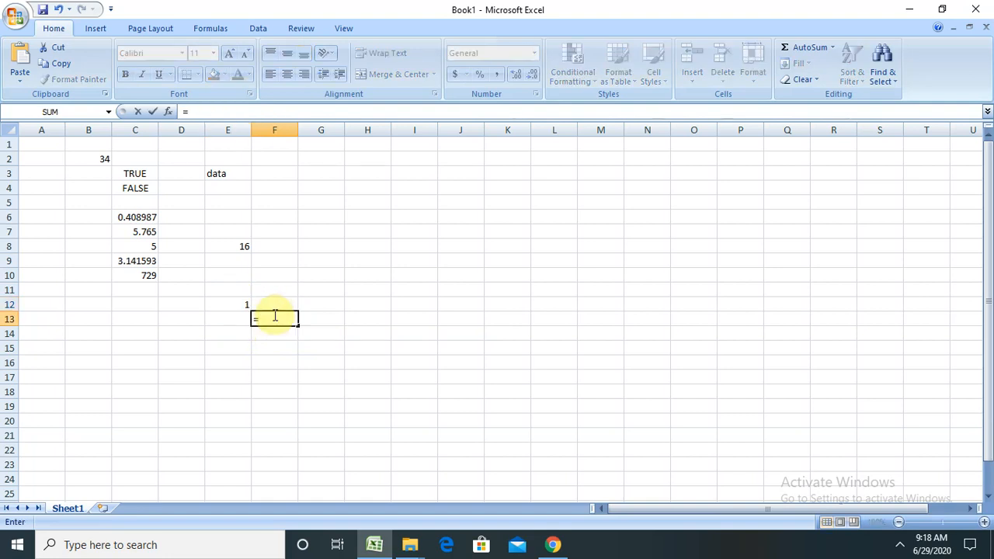
text(roman)
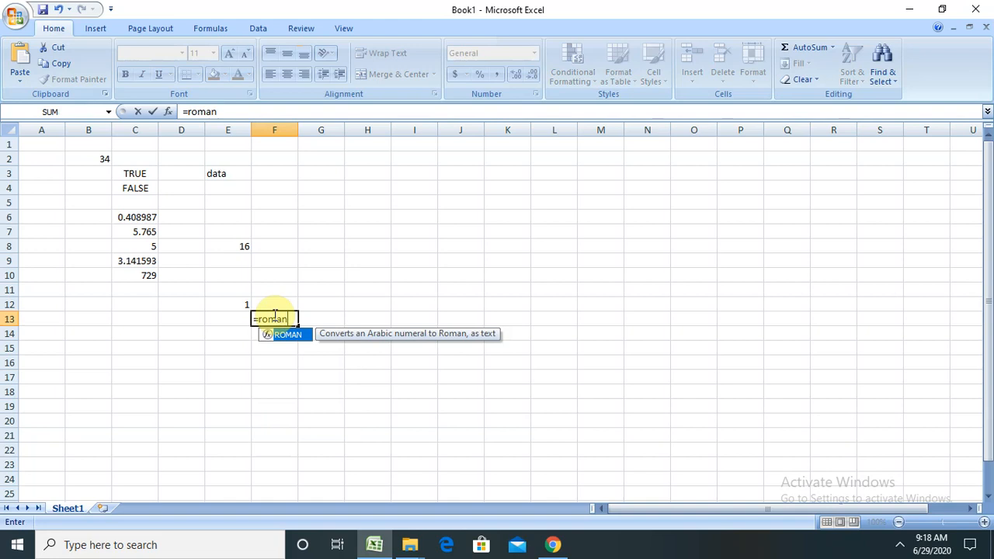
double_click(288, 334)
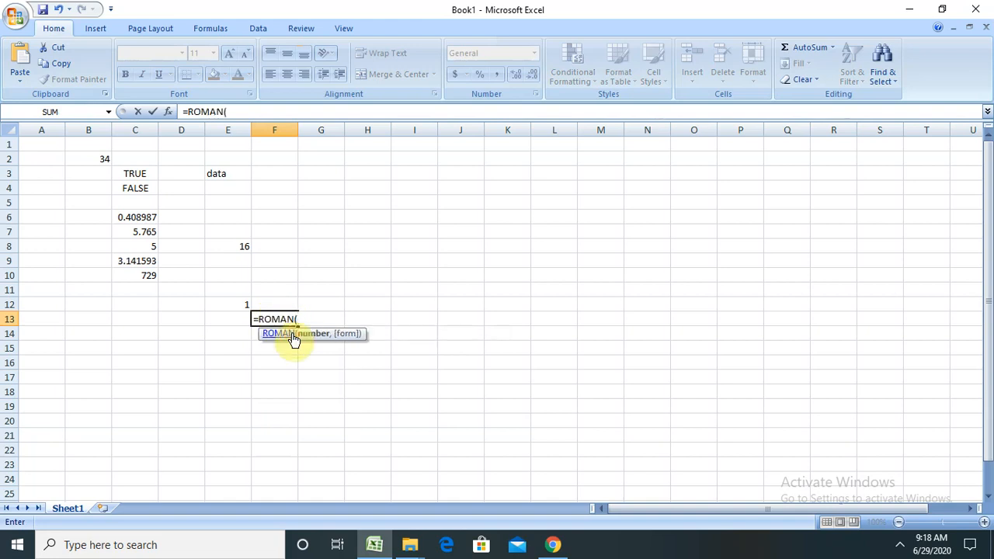
text(23))
key(Return)
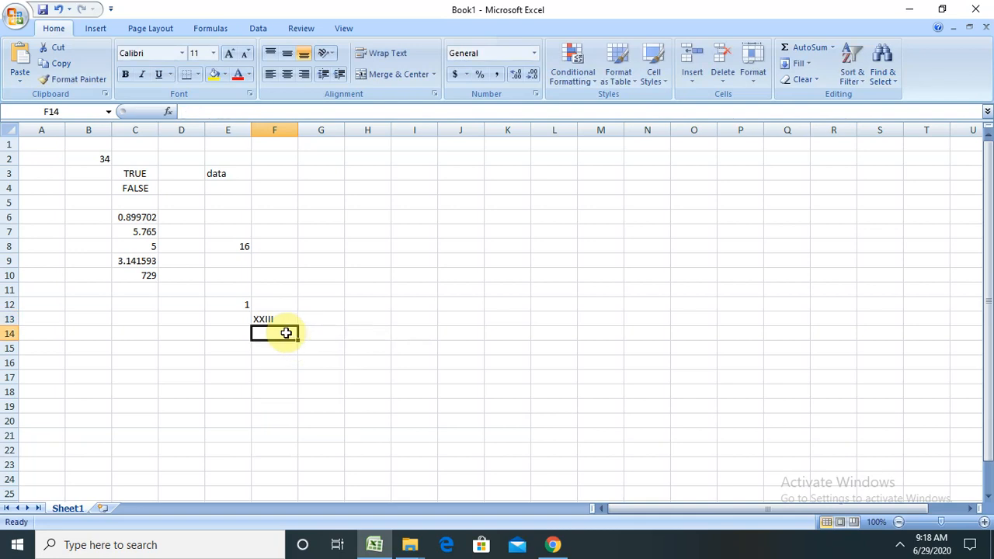
click(292, 319)
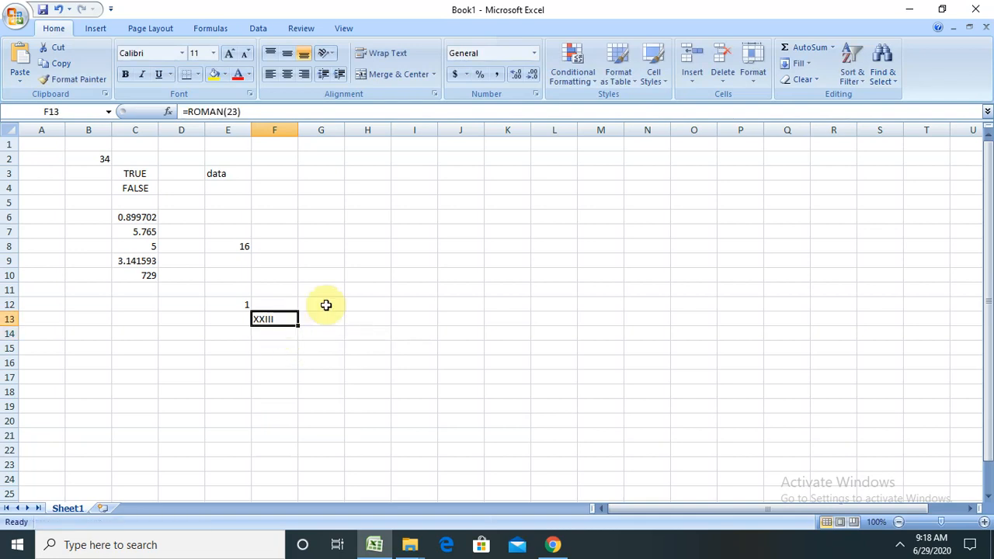
Enter the formula =ROMAN(1987) in cell H10 to convert the number to a Roman numeral and reselect that cell.
click(365, 272)
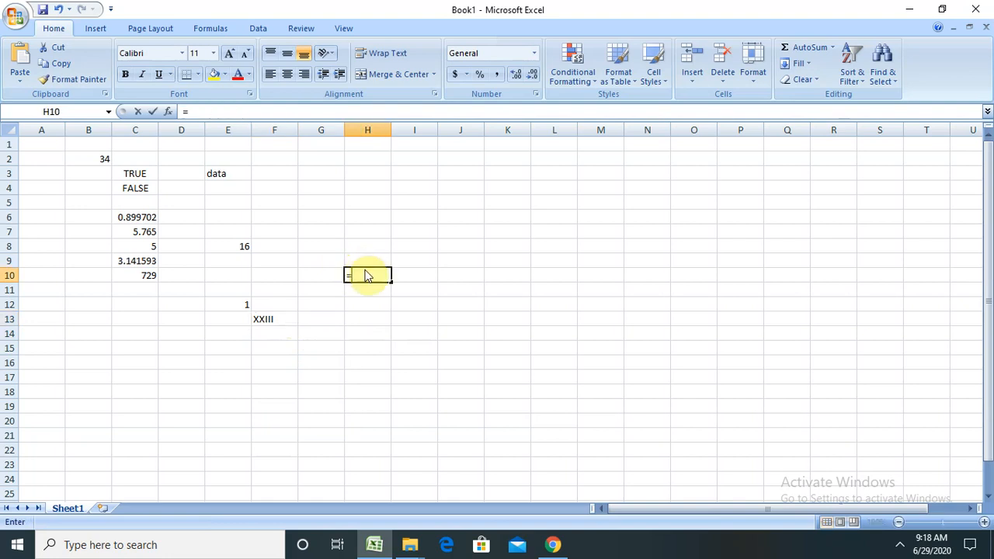
text(=)
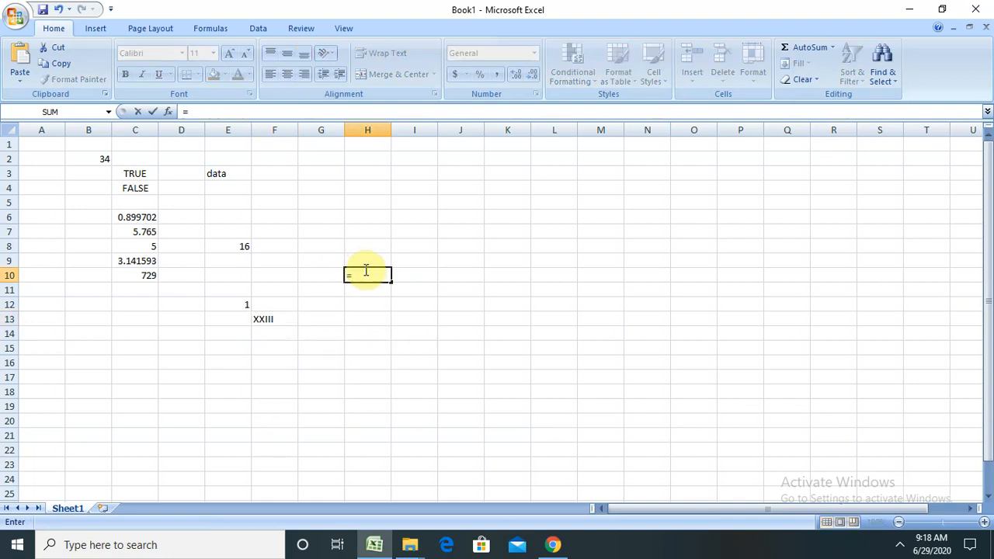
text(roman)
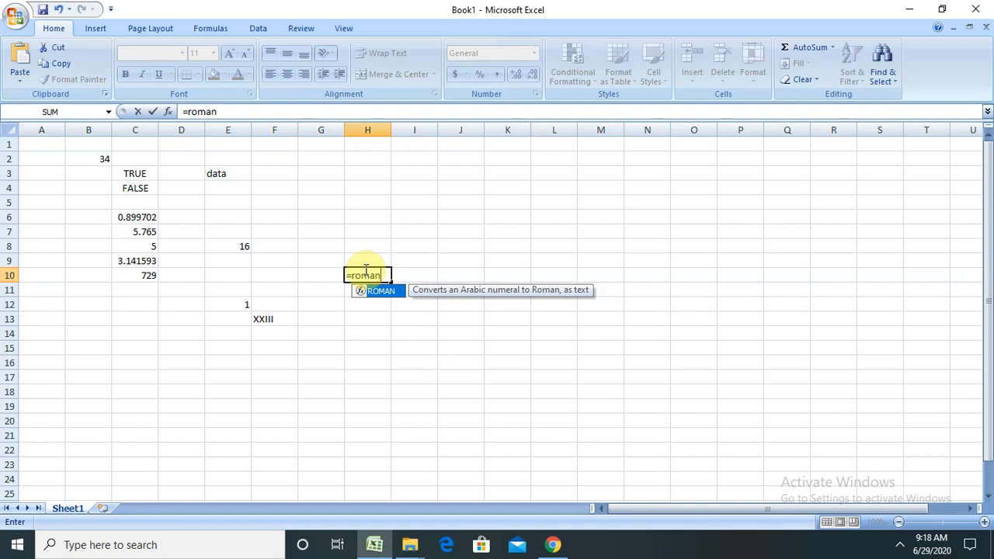
text(())
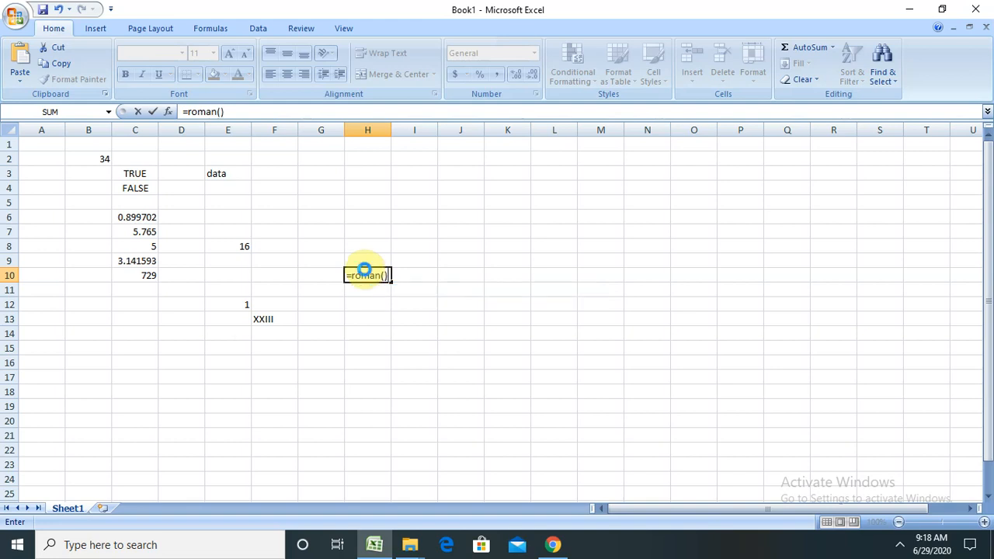
key(Return)
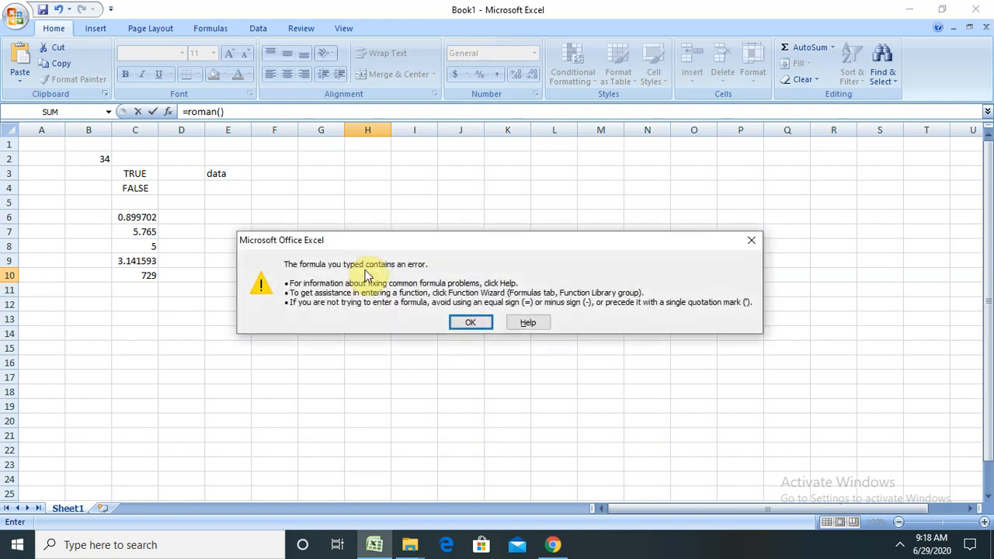
click(749, 243)
text(1987)
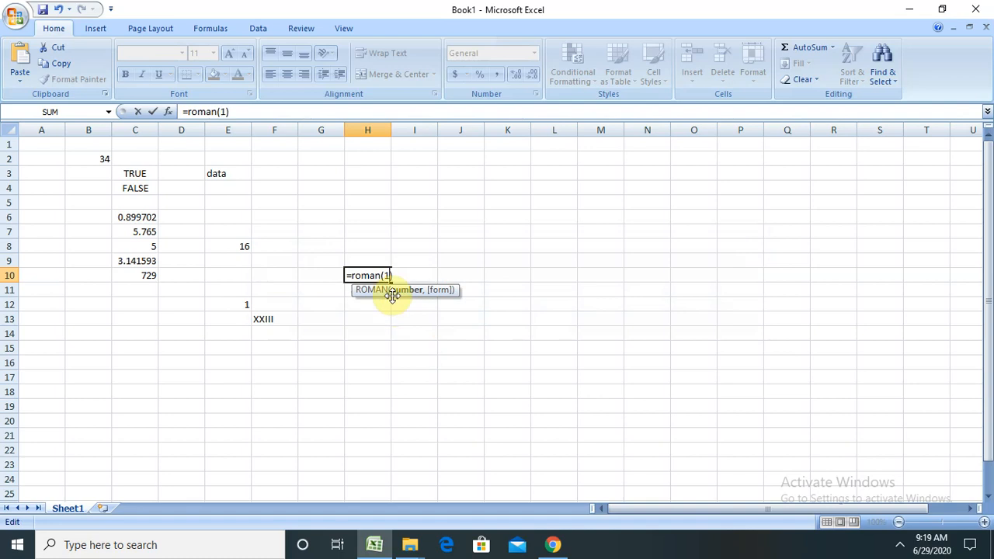
key(Return)
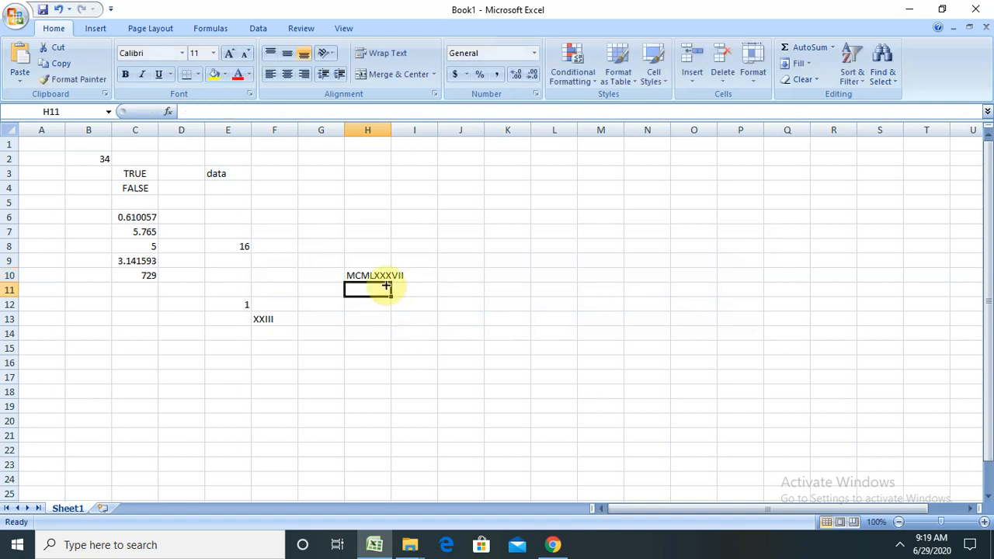
click(365, 275)
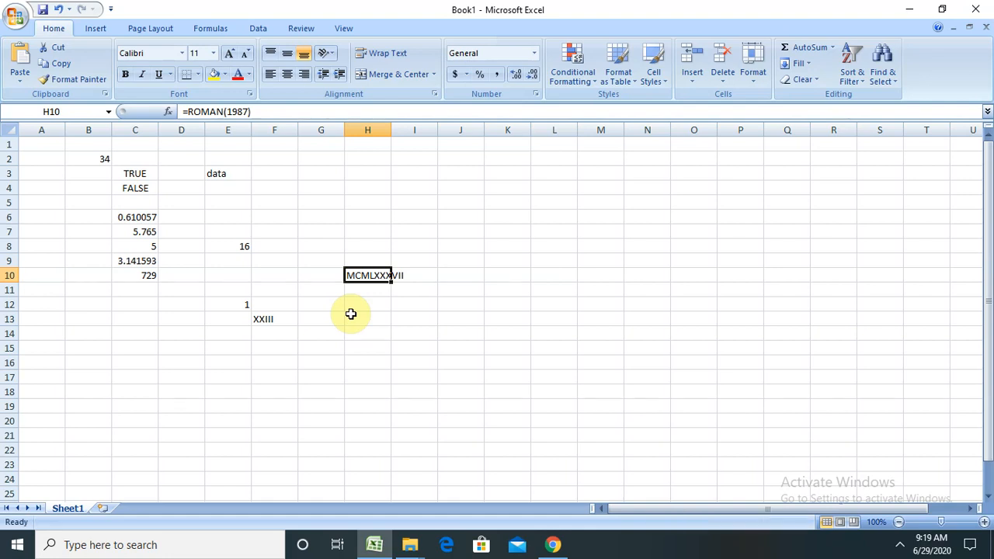
click(905, 550)
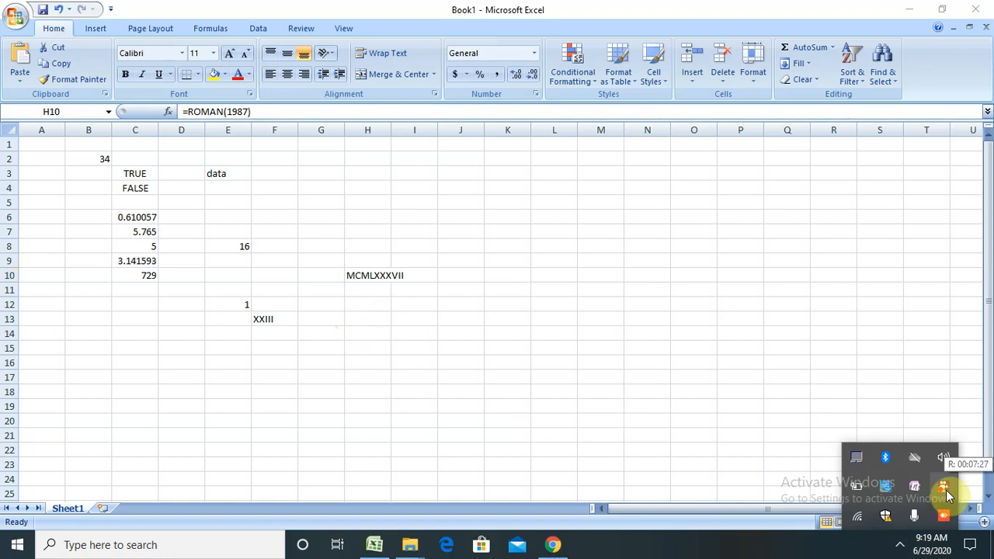
right_click(944, 491)
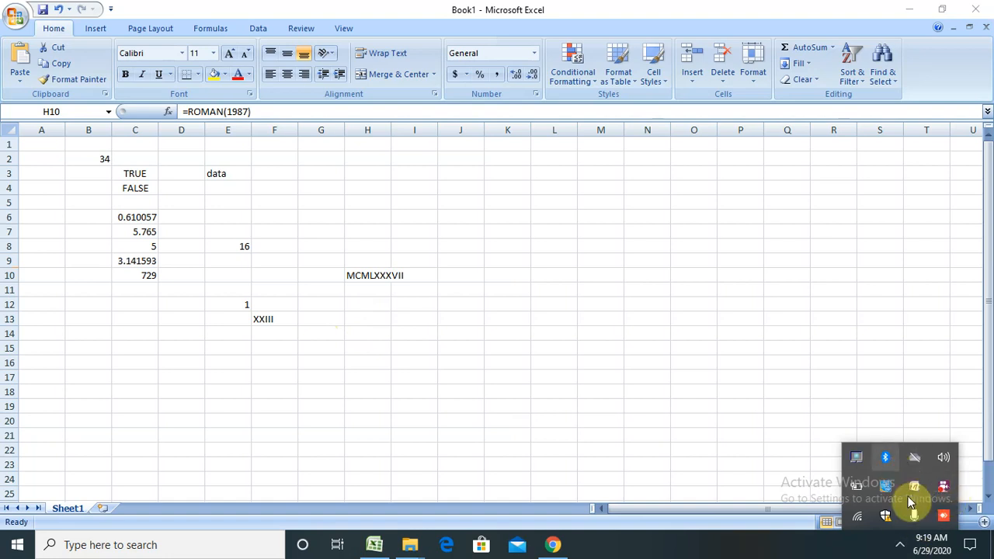